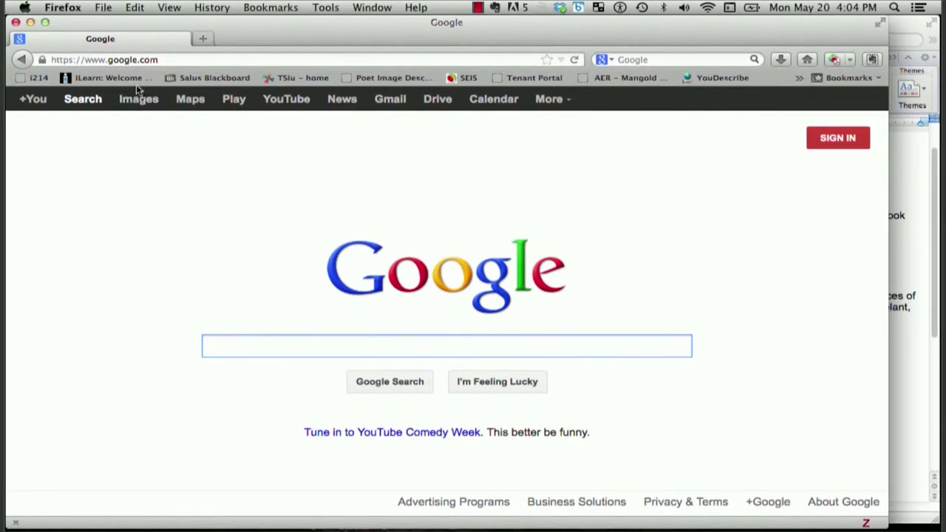
Go to youdescribe.ski.org and log in to create and edit descriptions
{"action": "left_click", "coordinate": [150, 59]}
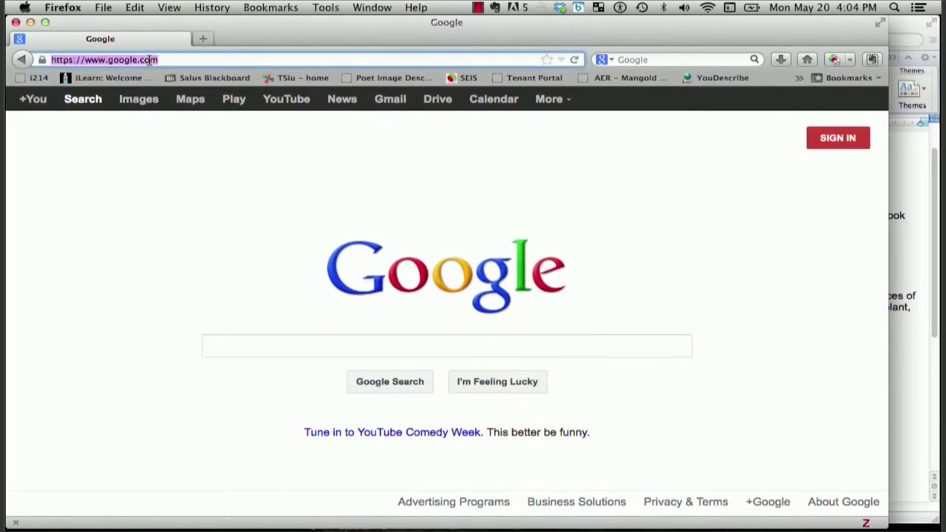
{"action": "type", "text": "youdescribe.ski.org/"}
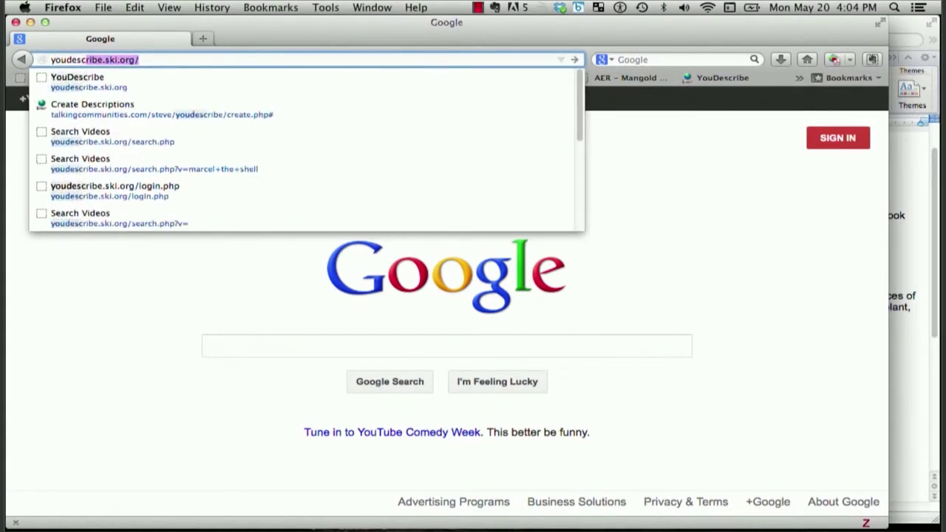
{"action": "key", "text": "Return"}
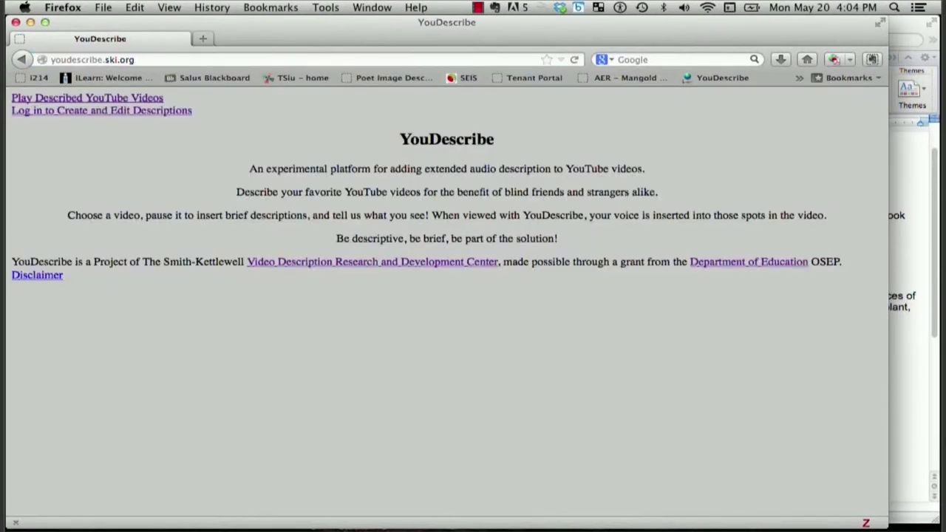
{"action": "left_click", "coordinate": [148, 111]}
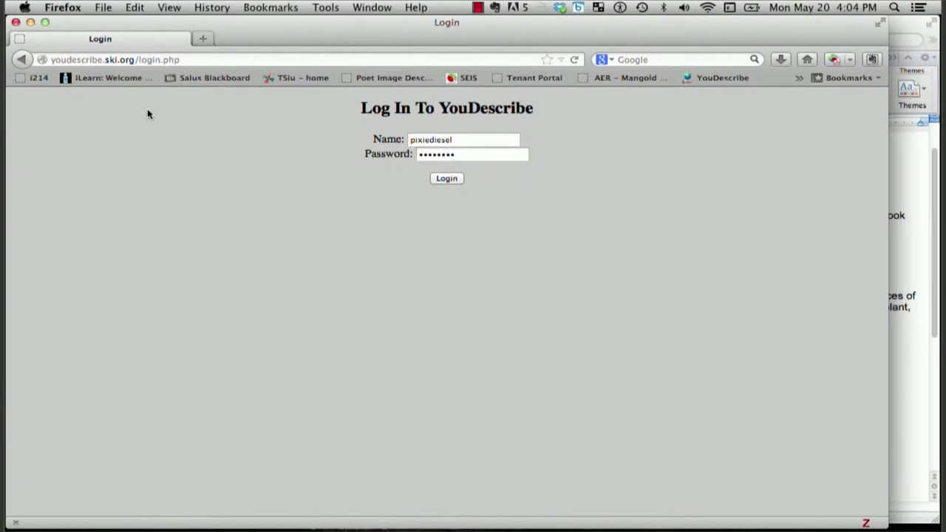
{"action": "left_click", "coordinate": [438, 183]}
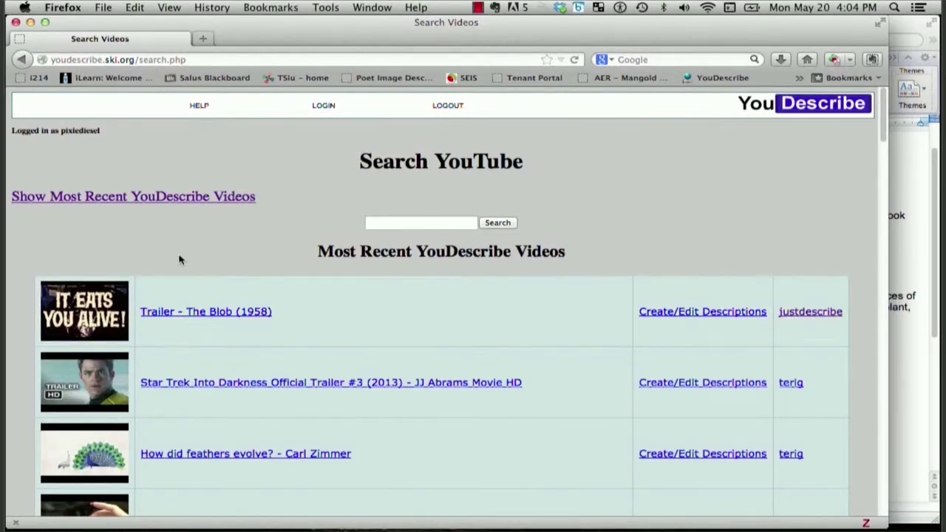
Search YouTube for 'marcel the shell' and open the description editor for the TWO video
{"action": "scroll", "coordinate": [179, 259], "scroll_direction": "down", "scroll_amount": 2}
{"action": "left_click", "coordinate": [379, 224]}
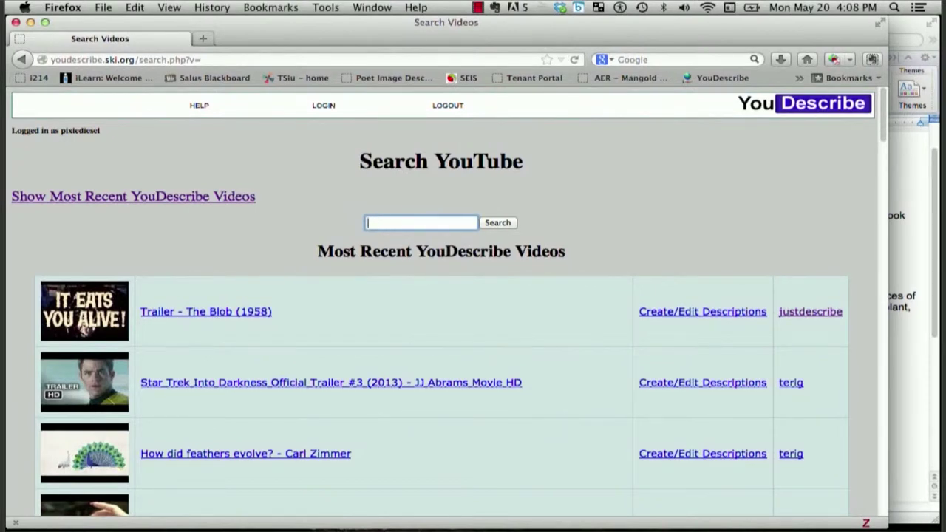
{"action": "type", "text": "marcel the "}
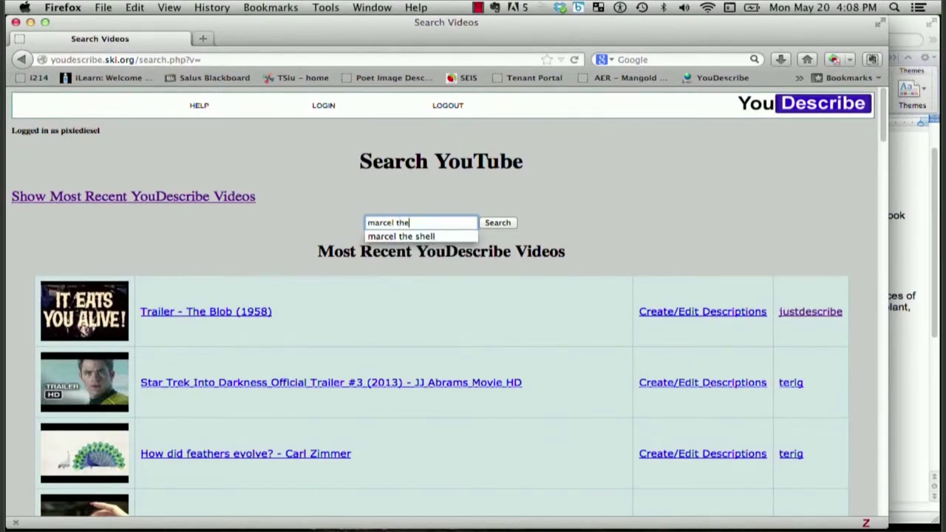
{"action": "type", "text": "shell"}
{"action": "left_click", "coordinate": [496, 225]}
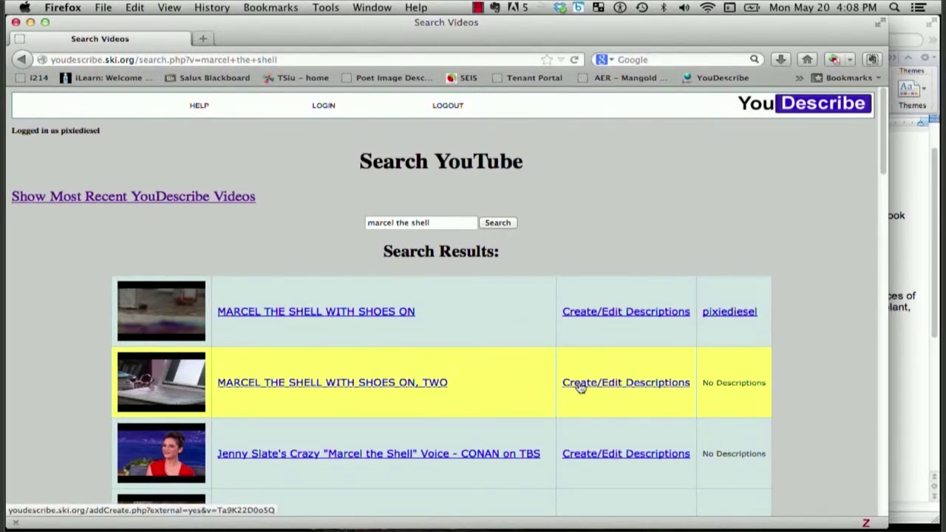
{"action": "left_click", "coordinate": [580, 384]}
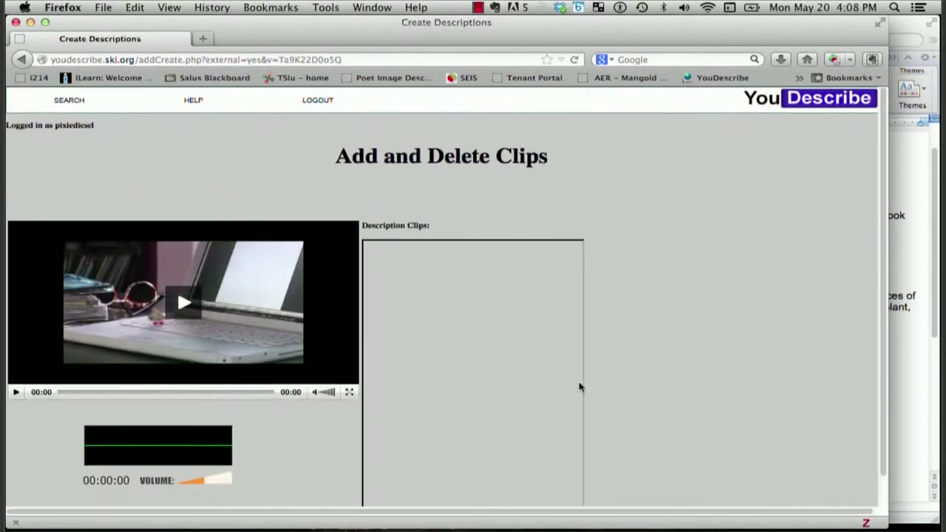
Narrow the browser so the Word script sits beside the clip editor, then start the video
{"action": "scroll", "coordinate": [628, 394], "scroll_direction": "down", "scroll_amount": 1}
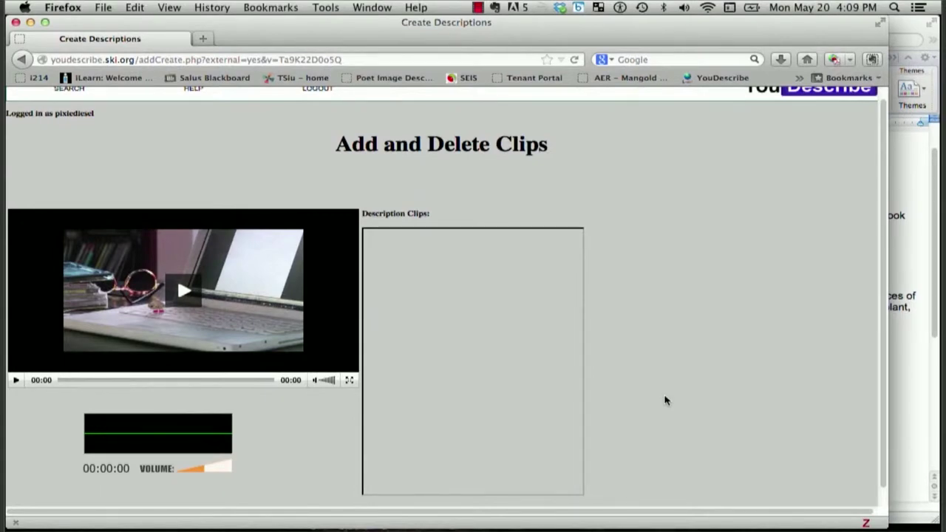
{"action": "left_click", "coordinate": [899, 26]}
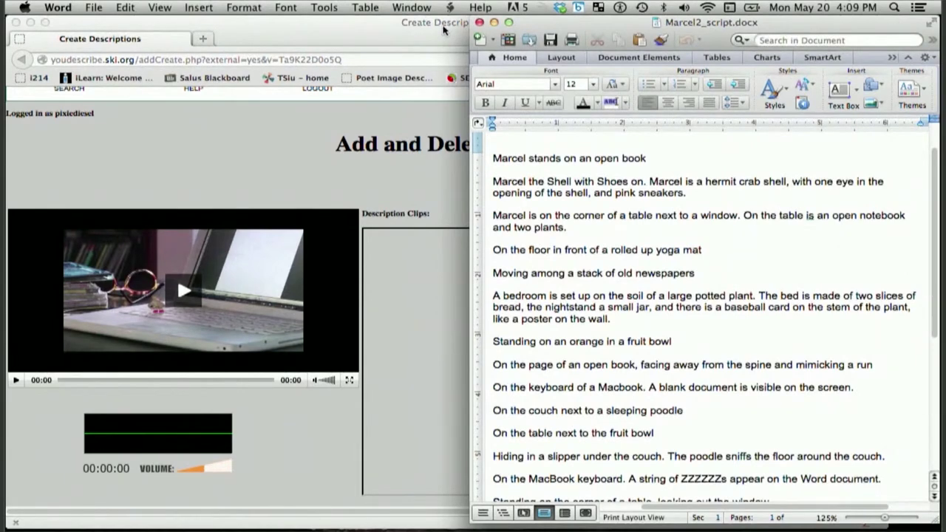
{"action": "left_click", "coordinate": [446, 31]}
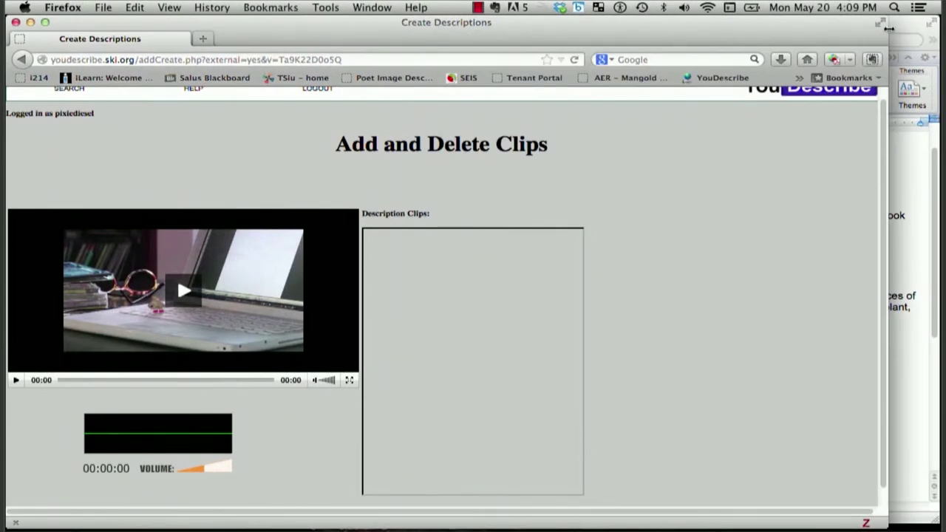
{"action": "left_click_drag", "start_coordinate": [887, 30], "coordinate": [466, 28]}
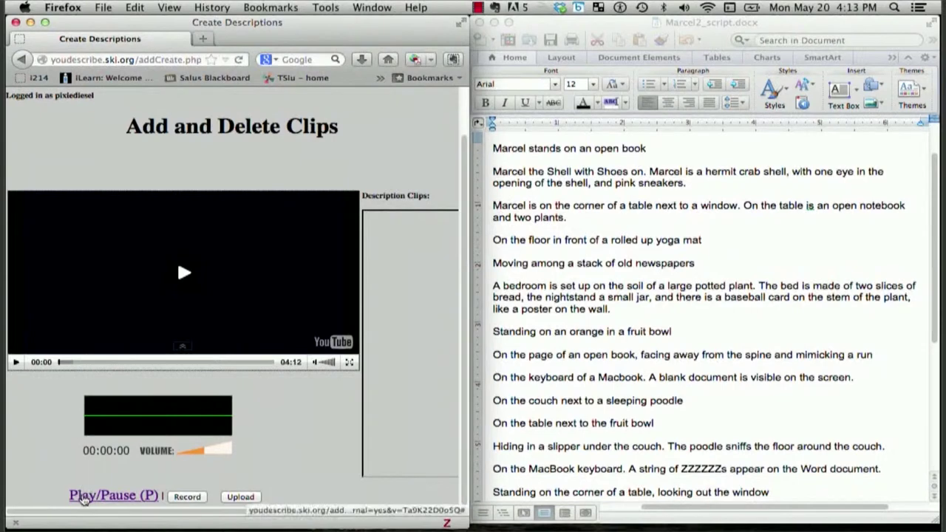
{"action": "left_click", "coordinate": [85, 493]}
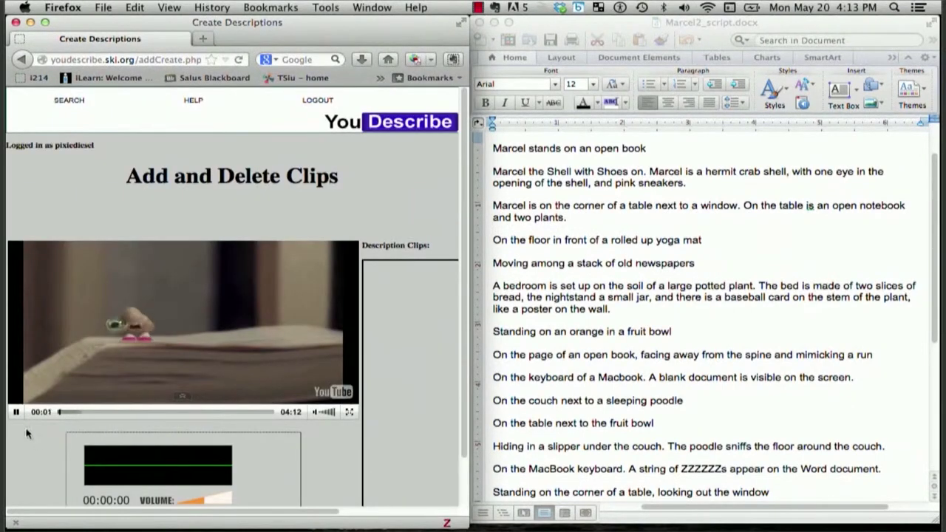
Pause the video and allow the Flash recorder access to the microphone and camera
{"action": "left_click", "coordinate": [15, 411]}
{"action": "scroll", "coordinate": [30, 465], "scroll_direction": "down", "scroll_amount": 2}
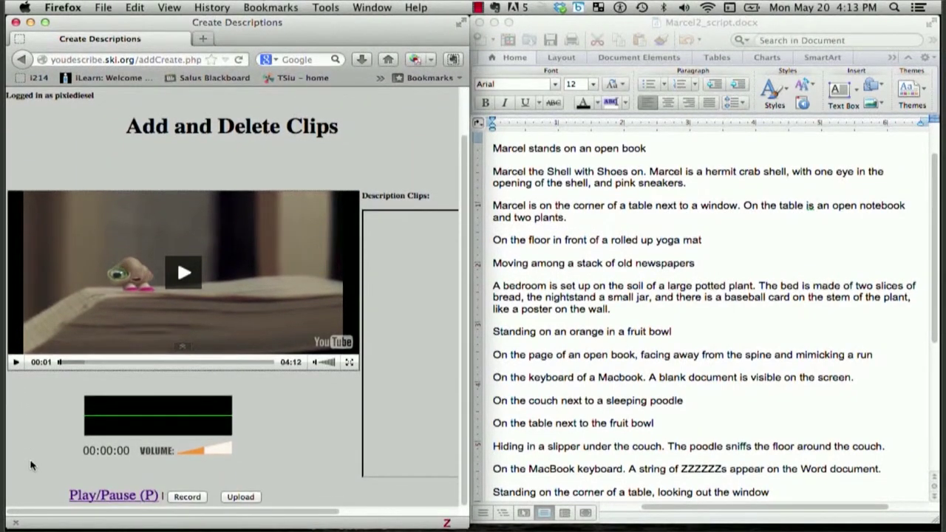
{"action": "left_click", "coordinate": [187, 497]}
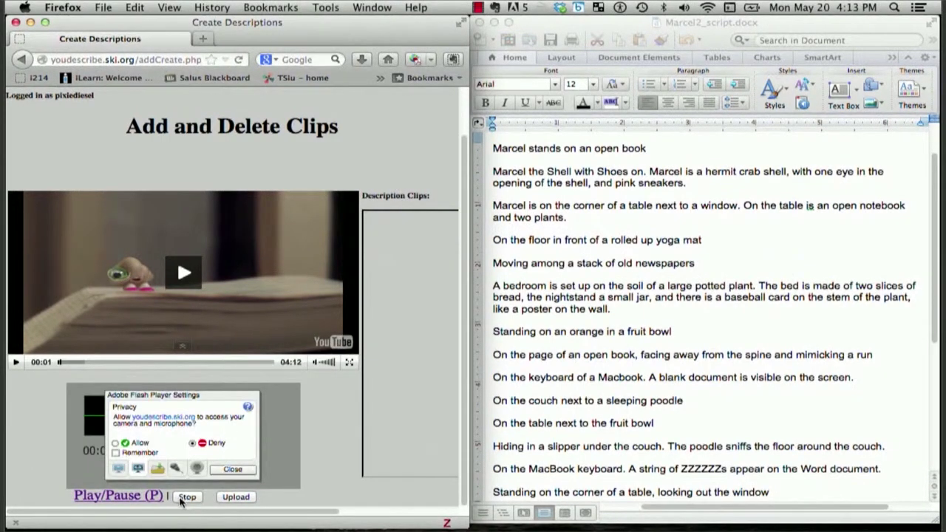
{"action": "left_click", "coordinate": [187, 497]}
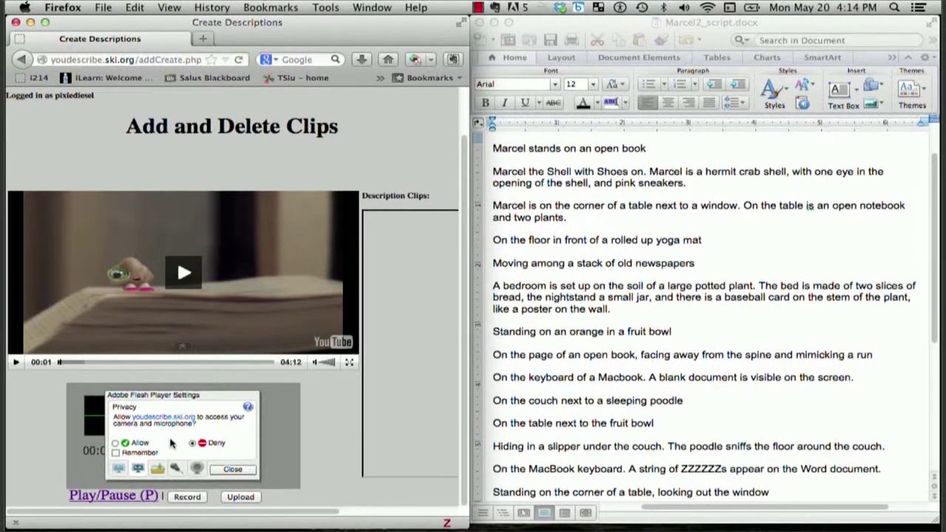
{"action": "left_click", "coordinate": [117, 443]}
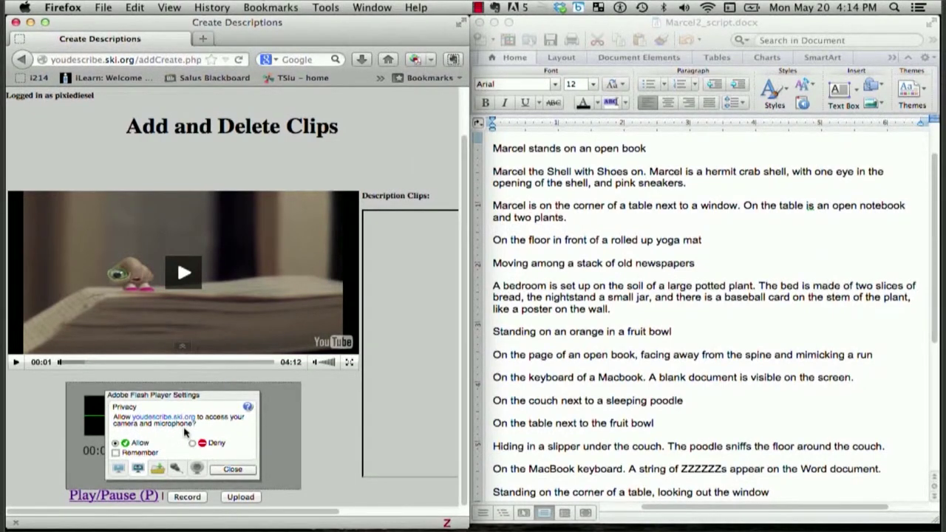
{"action": "left_click", "coordinate": [232, 470]}
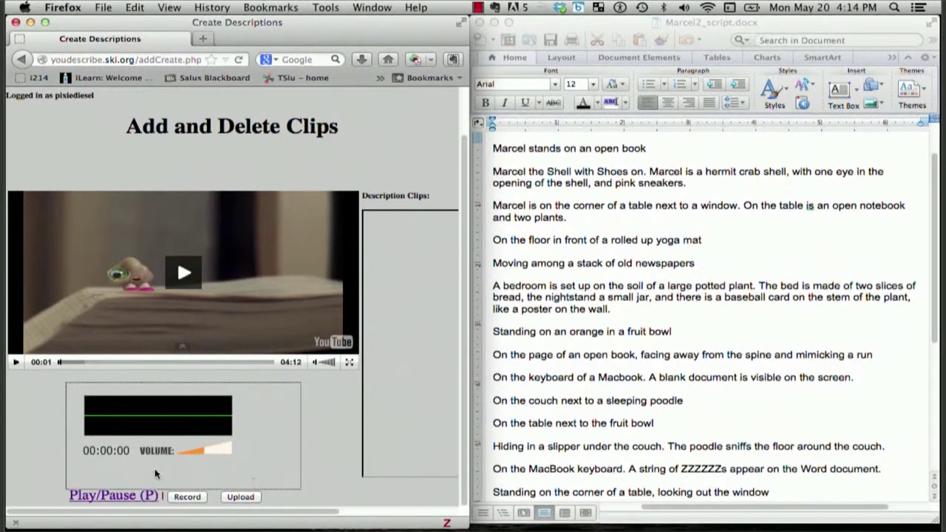
Pause at the 00:31 title card, record the narration, and upload it as a clip
{"action": "left_click", "coordinate": [118, 496]}
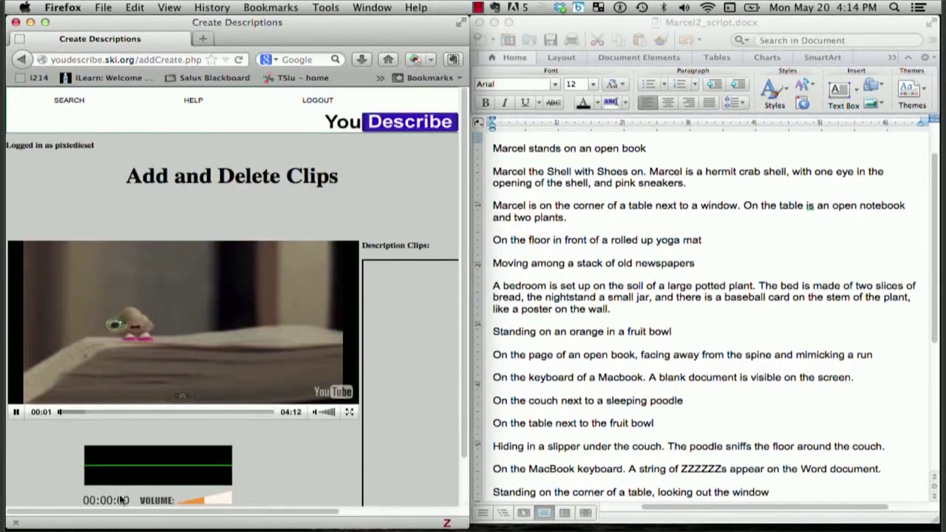
{"action": "scroll", "coordinate": [50, 479], "scroll_direction": "down", "scroll_amount": 2}
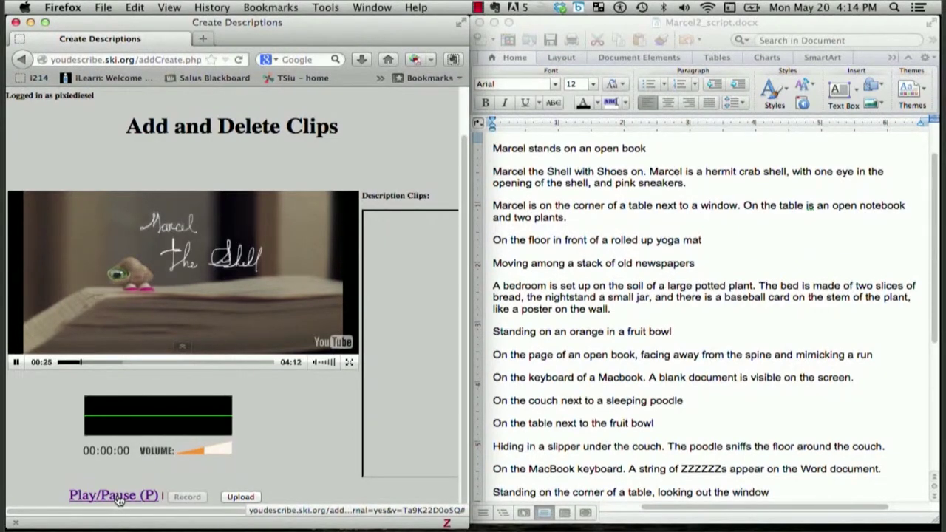
{"action": "left_click", "coordinate": [115, 496]}
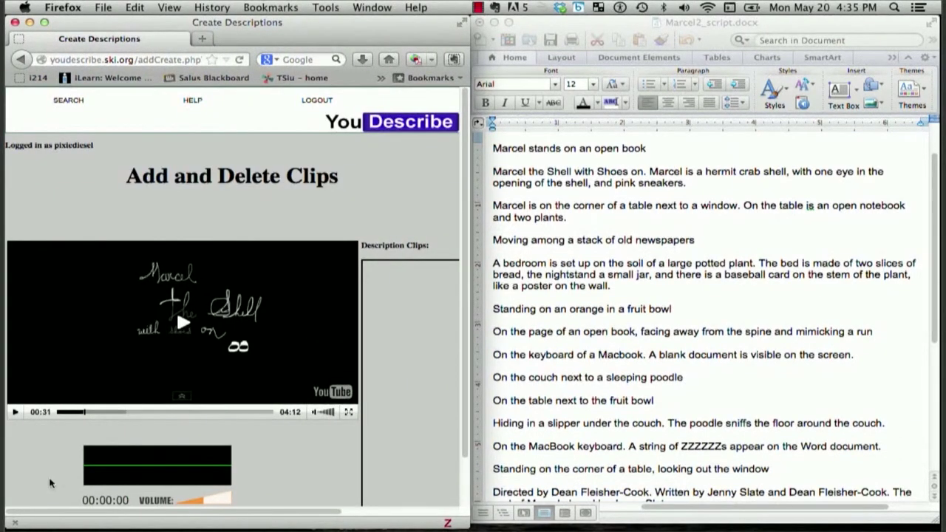
{"action": "scroll", "coordinate": [44, 484], "scroll_direction": "down", "scroll_amount": 2}
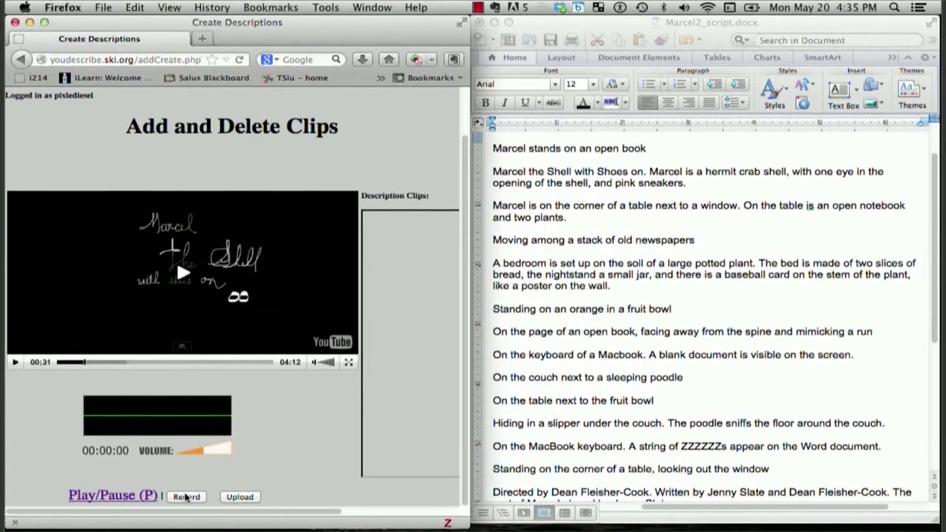
{"action": "left_click", "coordinate": [186, 497]}
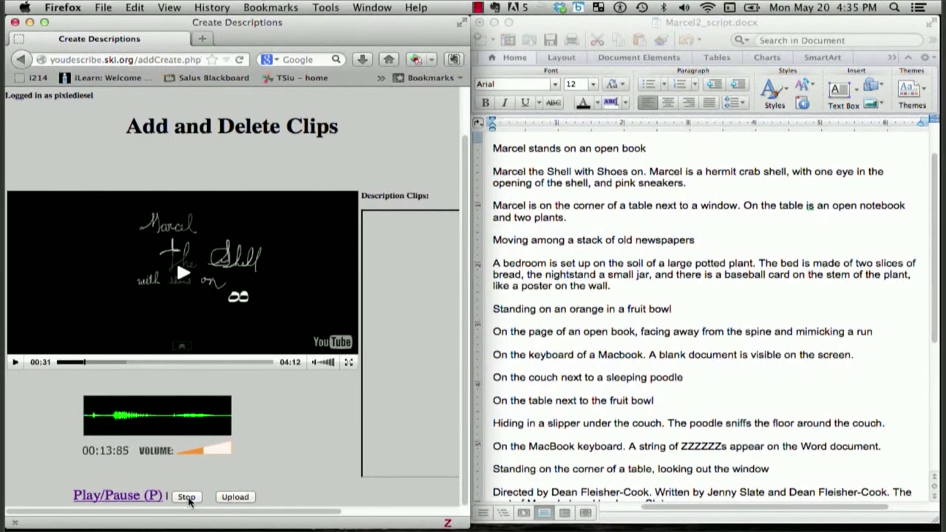
{"action": "left_click", "coordinate": [187, 498]}
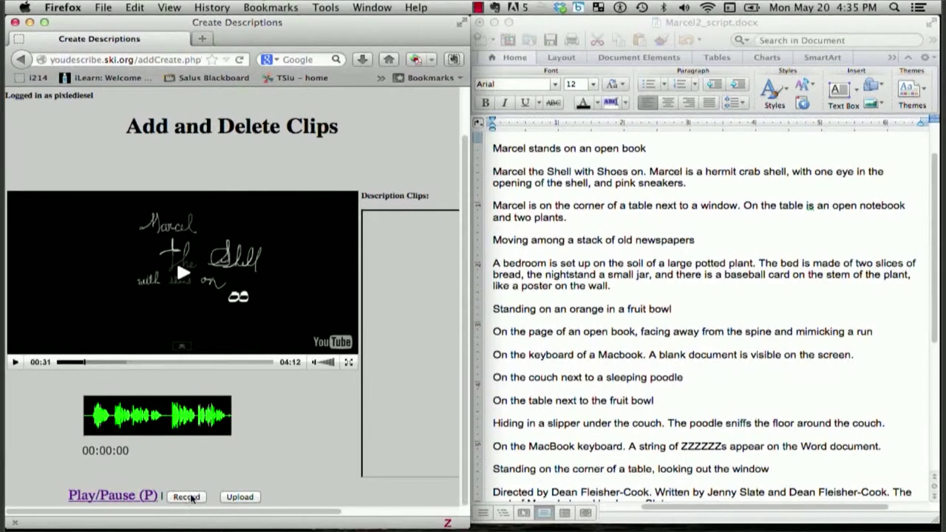
{"action": "left_click", "coordinate": [239, 497]}
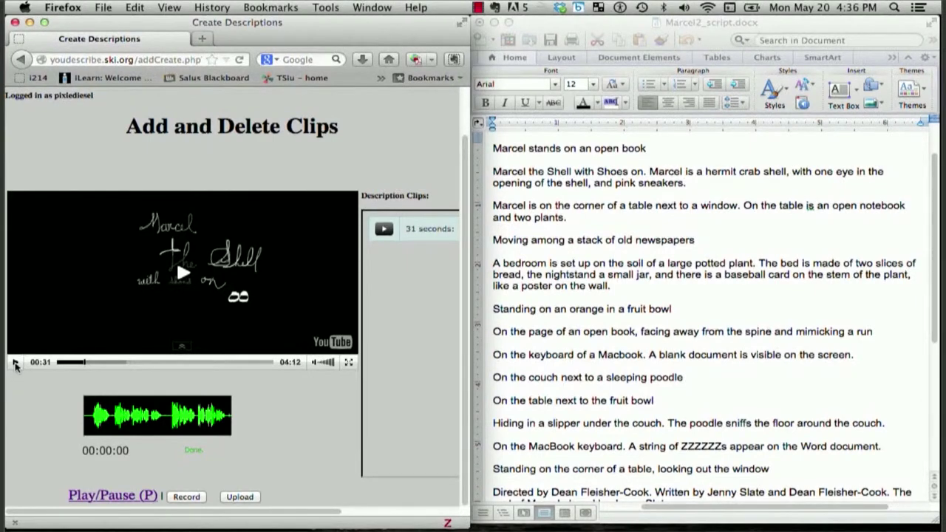
Play the Marcel video onward and pause it at 01:11
{"action": "left_click", "coordinate": [16, 363]}
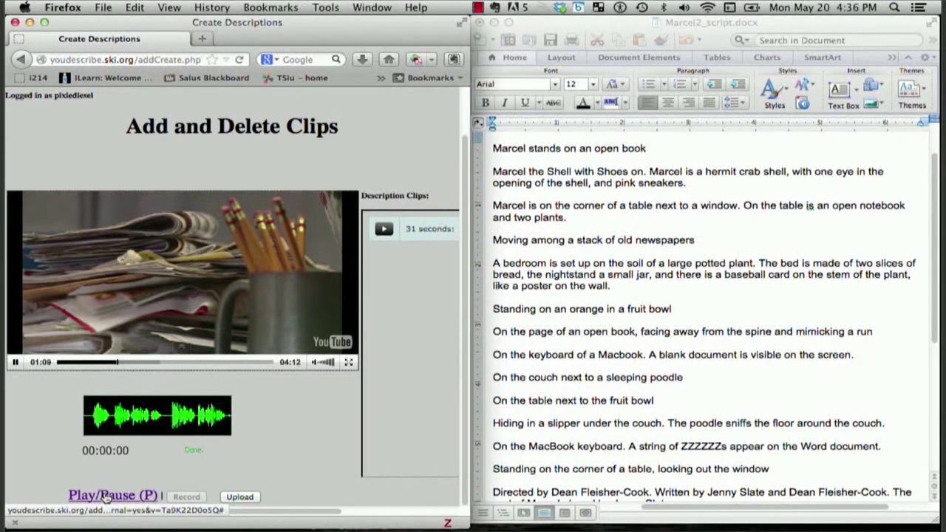
{"action": "left_click", "coordinate": [107, 496]}
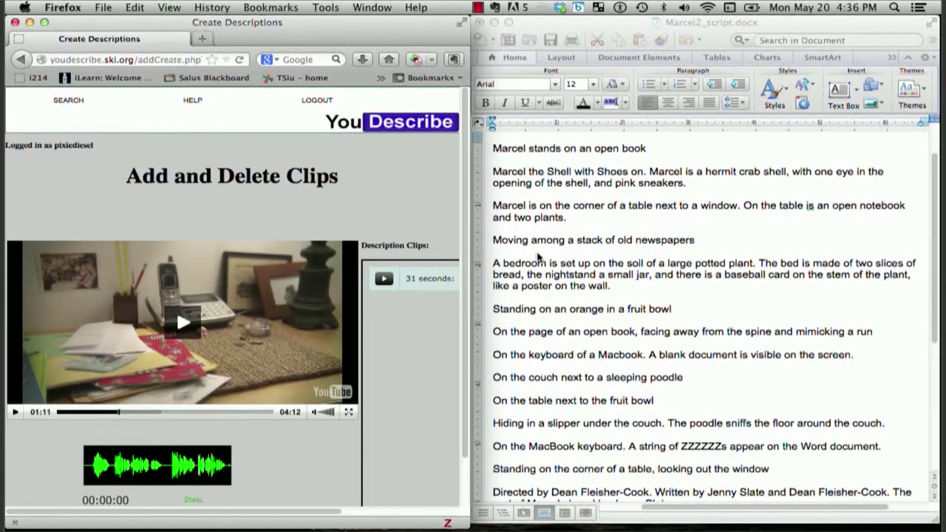
{"action": "left_click", "coordinate": [689, 244]}
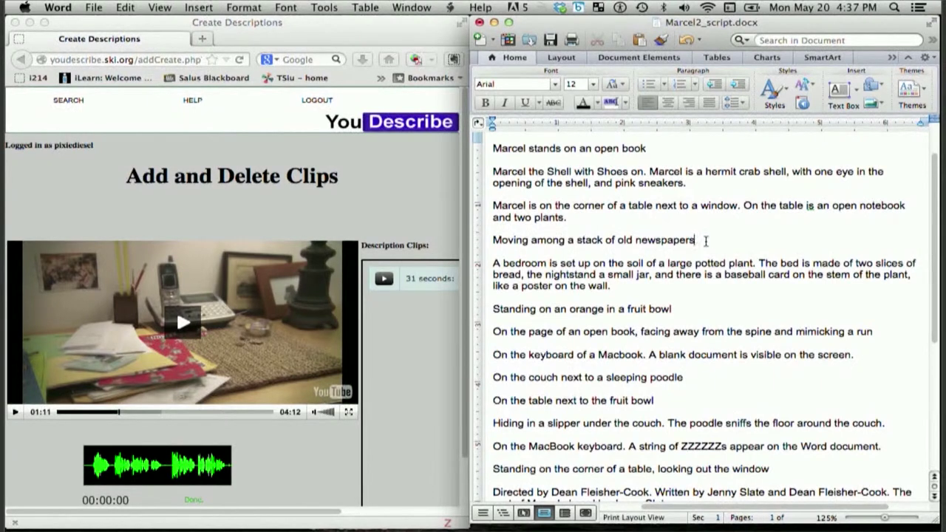
Check the old-newspapers line in the Word script, then pause the video at 01:17
{"action": "left_click_drag", "start_coordinate": [706, 241], "coordinate": [494, 242]}
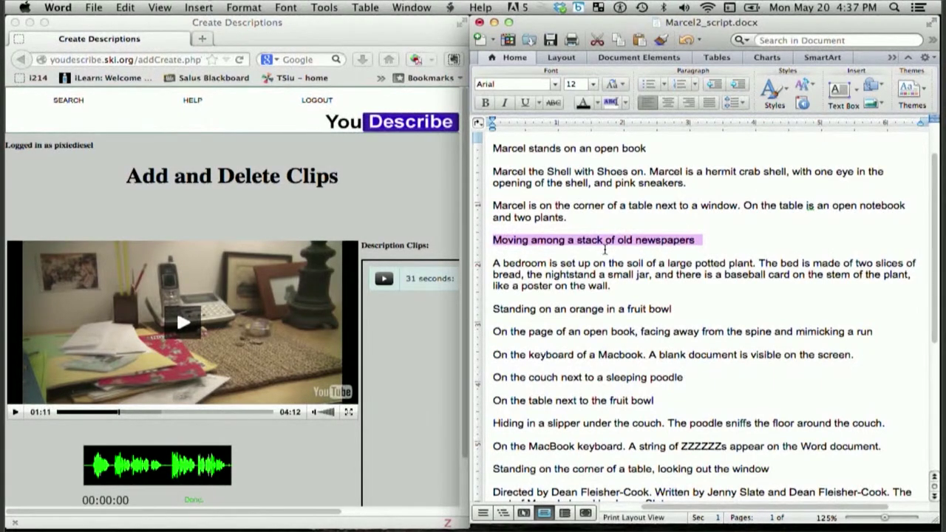
{"action": "left_click", "coordinate": [502, 268]}
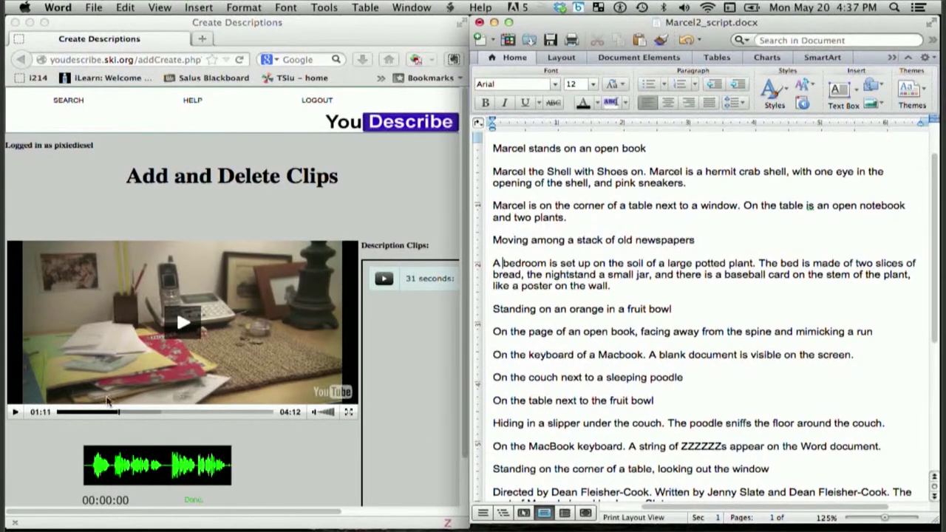
{"action": "scroll", "coordinate": [38, 488], "scroll_direction": "down", "scroll_amount": 2}
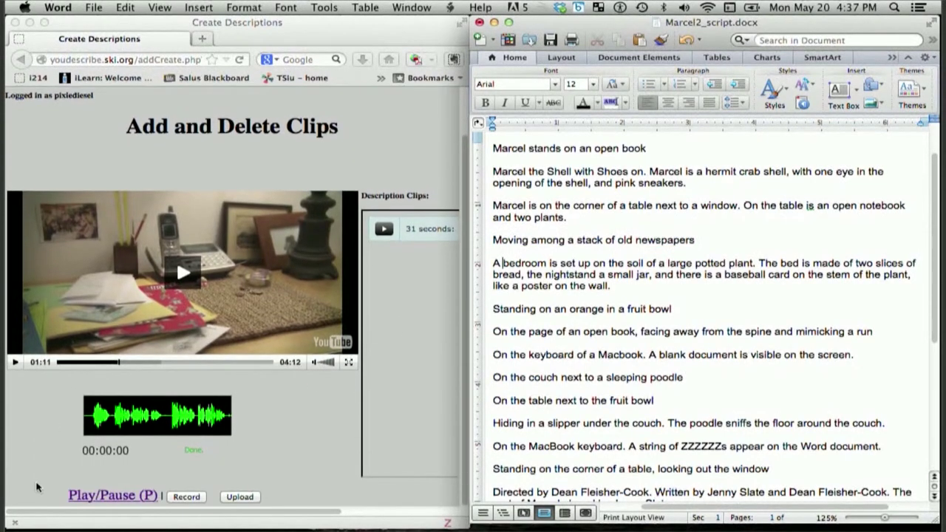
{"action": "left_click", "coordinate": [90, 501]}
{"action": "left_click", "coordinate": [90, 495]}
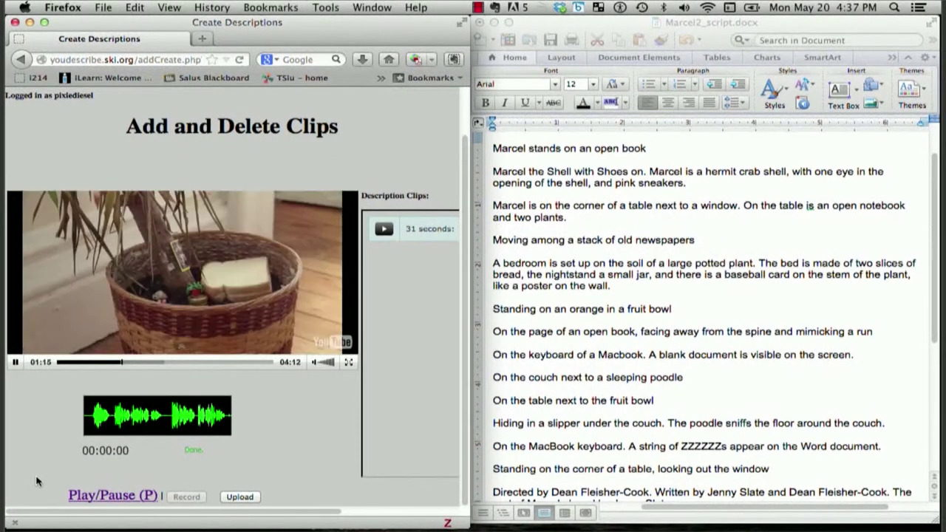
{"action": "left_click", "coordinate": [83, 496]}
{"action": "scroll", "coordinate": [27, 488], "scroll_direction": "down", "scroll_amount": 2}
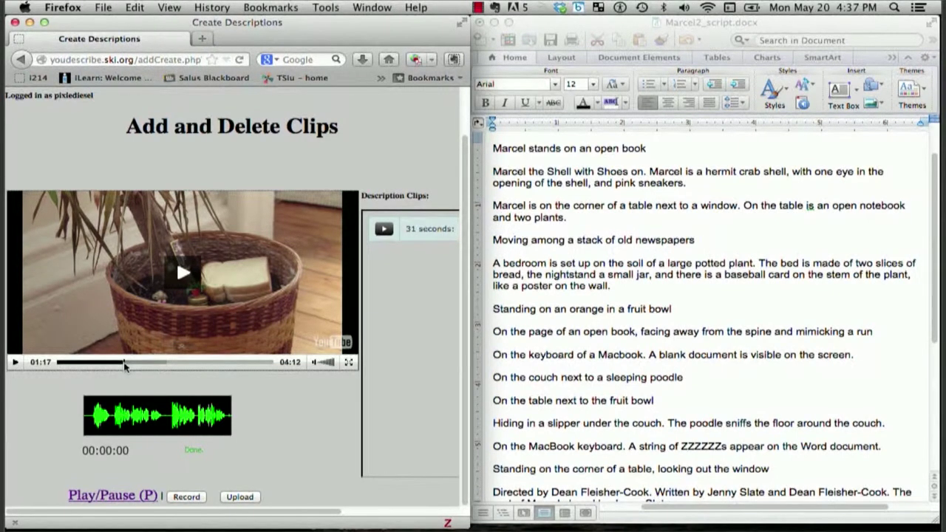
Rewind to 01:06, pause at 01:14, and record and upload a 74-second description clip
{"action": "left_click_drag", "start_coordinate": [124, 366], "coordinate": [111, 369]}
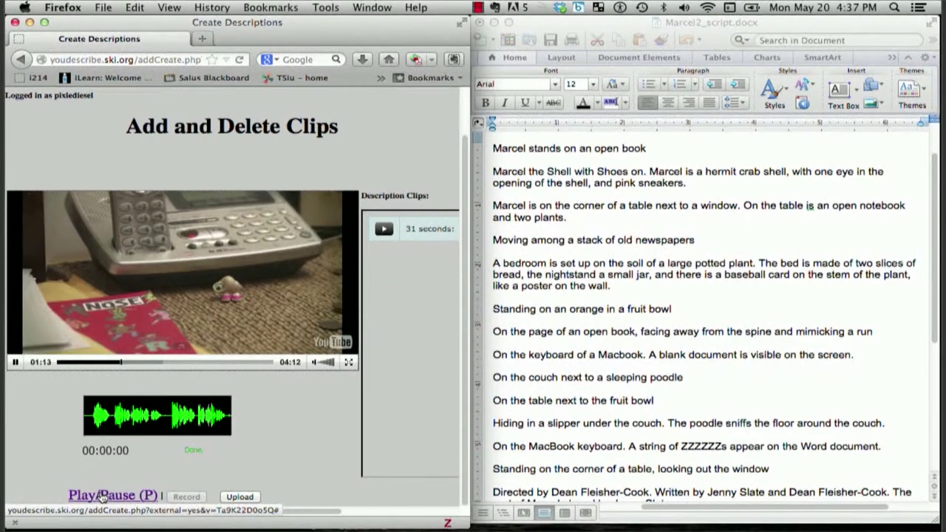
{"action": "left_click", "coordinate": [102, 497]}
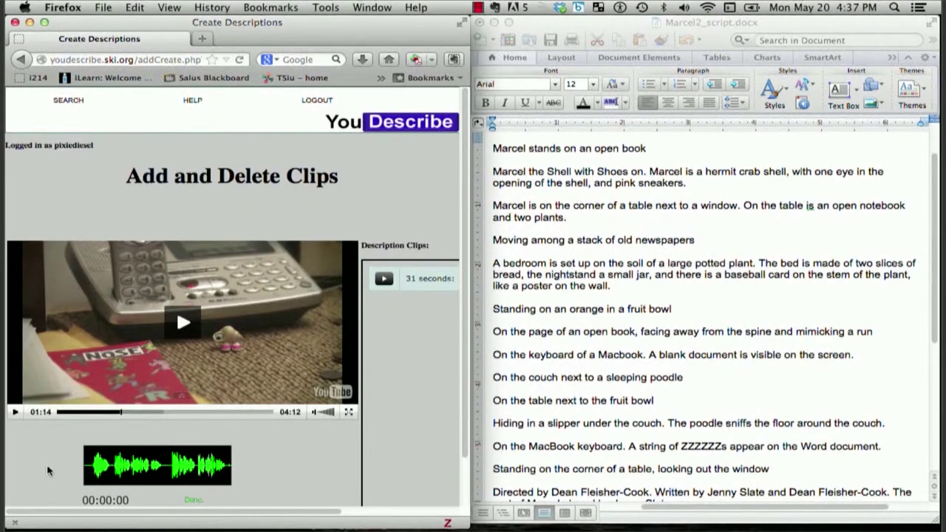
{"action": "scroll", "coordinate": [46, 470], "scroll_direction": "down", "scroll_amount": 2}
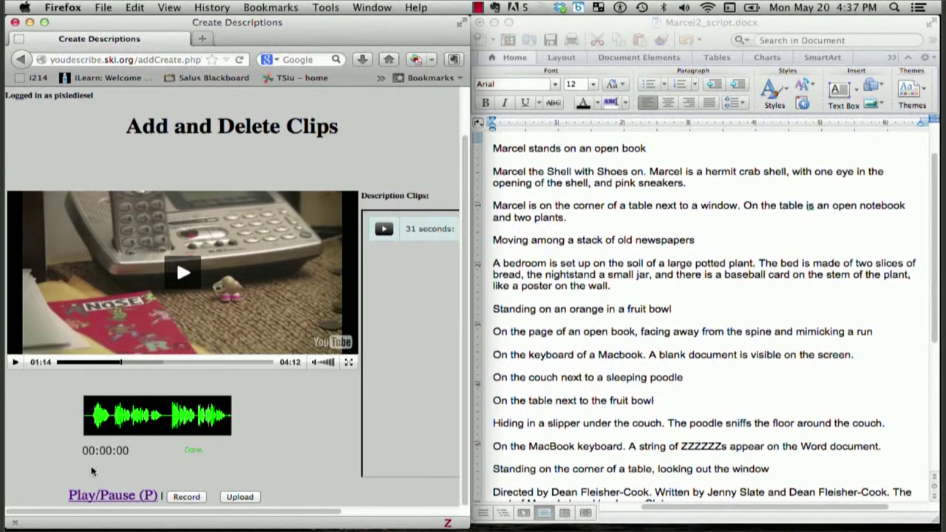
{"action": "left_click", "coordinate": [186, 497]}
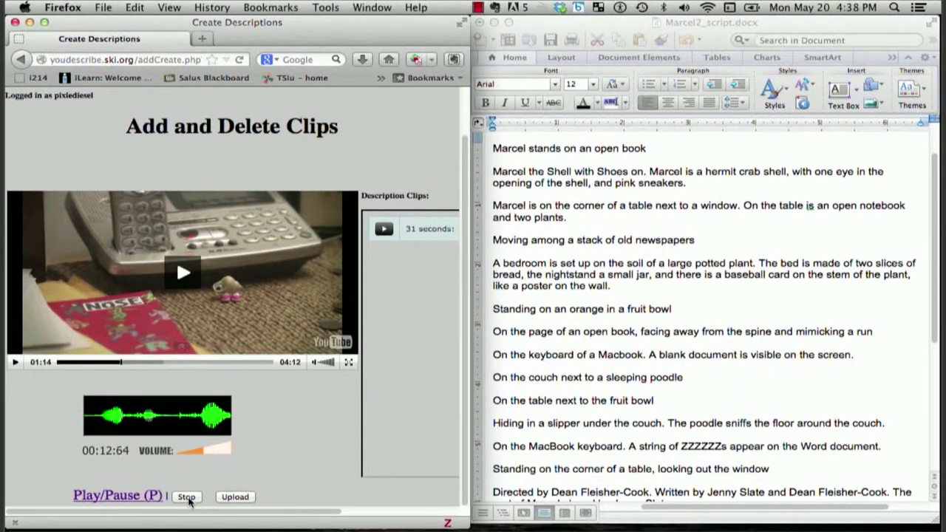
{"action": "left_click", "coordinate": [187, 497]}
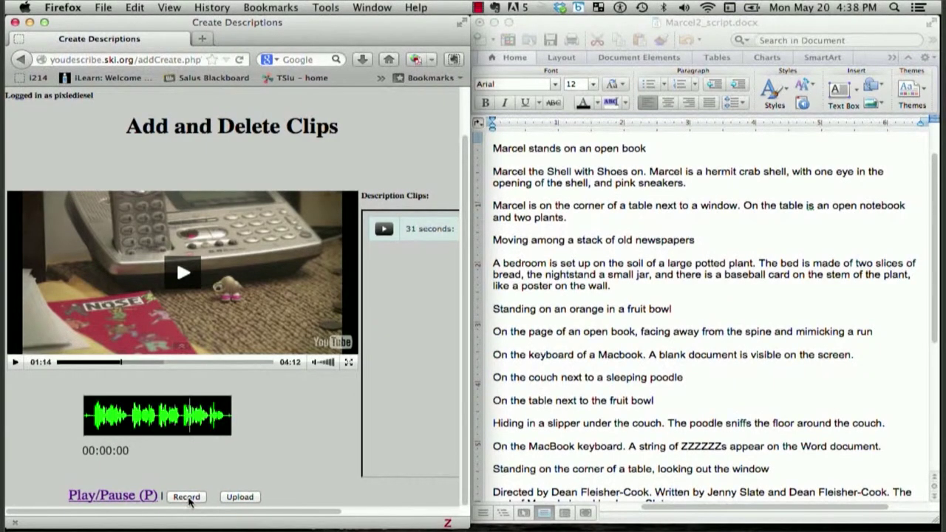
{"action": "left_click", "coordinate": [244, 500]}
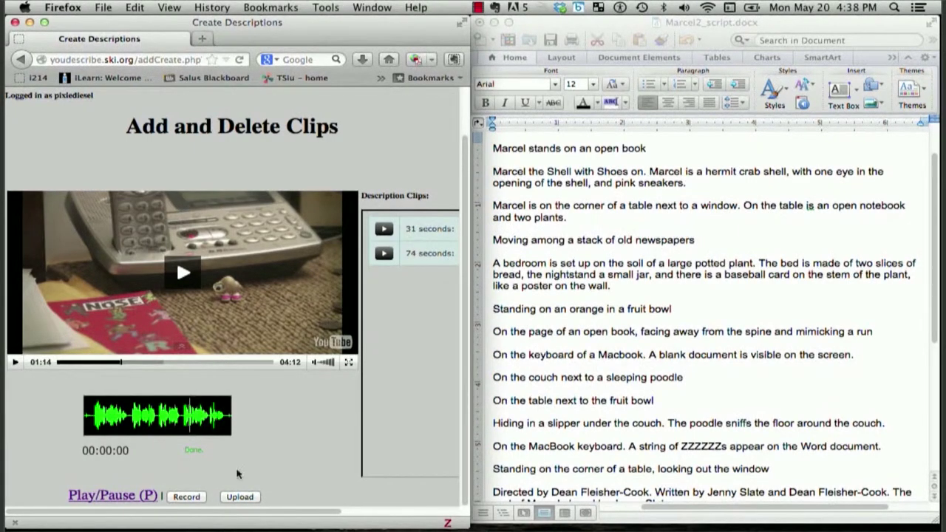
{"action": "left_click", "coordinate": [117, 497]}
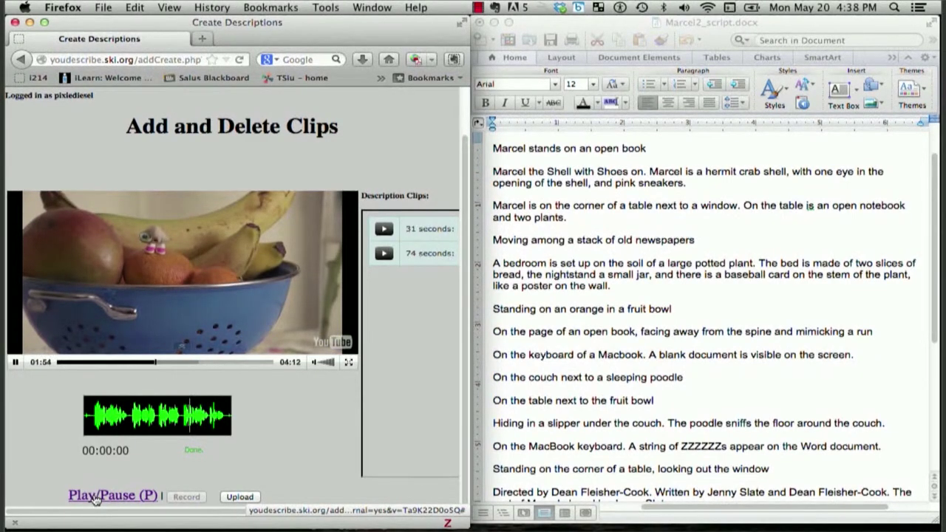
Pause at 01:55 on the fruit bowl scene, then record and upload its description clip
{"action": "left_click", "coordinate": [96, 497]}
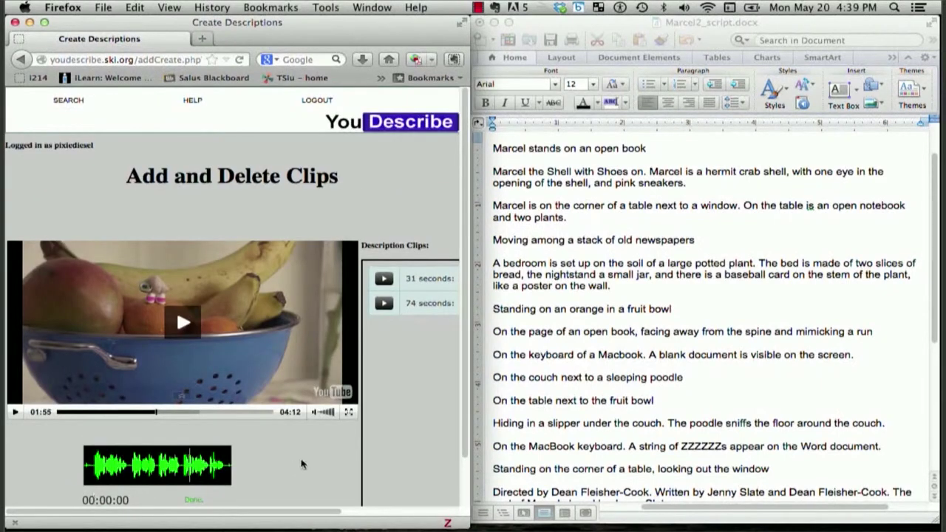
{"action": "scroll", "coordinate": [319, 473], "scroll_direction": "down", "scroll_amount": 1}
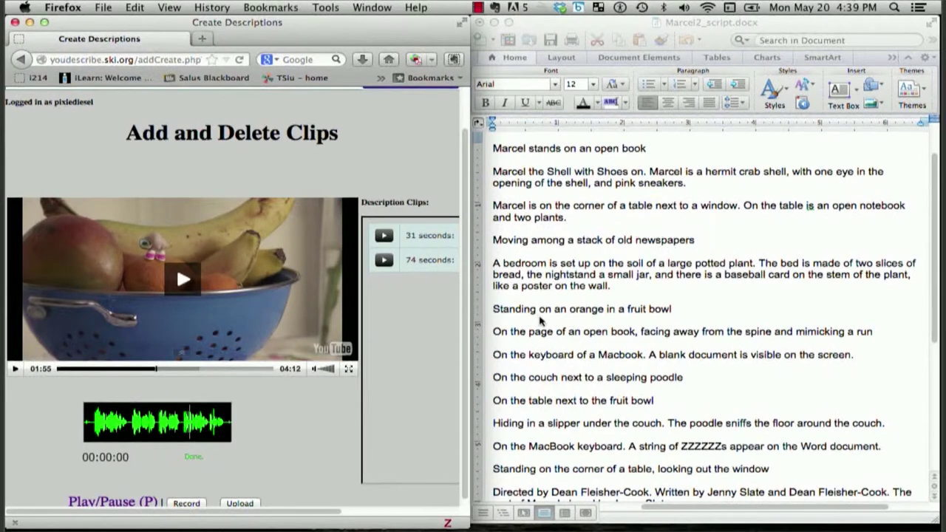
{"action": "scroll", "coordinate": [547, 326], "scroll_direction": "down", "scroll_amount": 3}
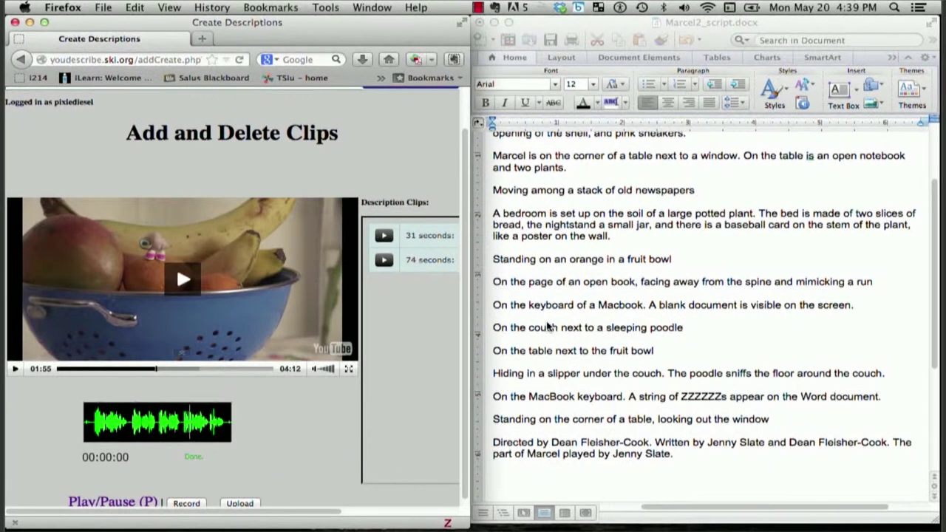
{"action": "scroll", "coordinate": [292, 447], "scroll_direction": "down", "scroll_amount": 1}
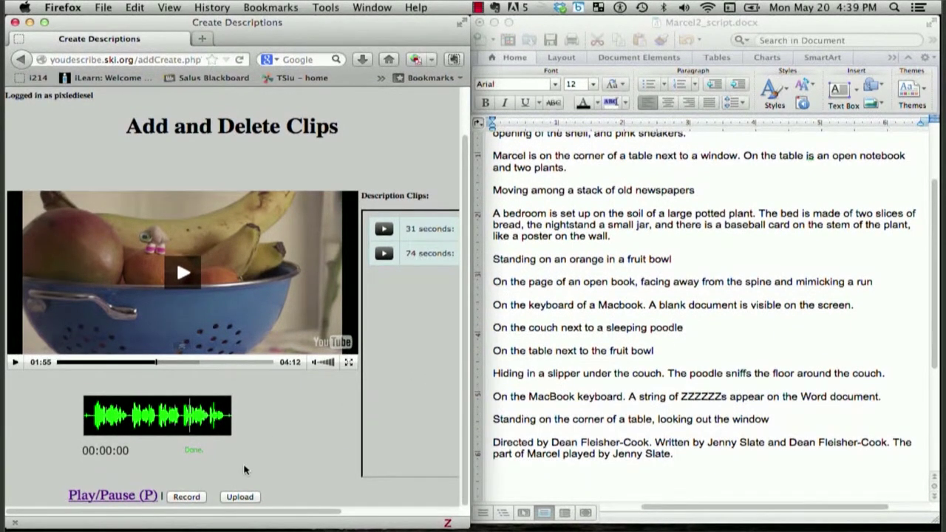
{"action": "left_click", "coordinate": [186, 497]}
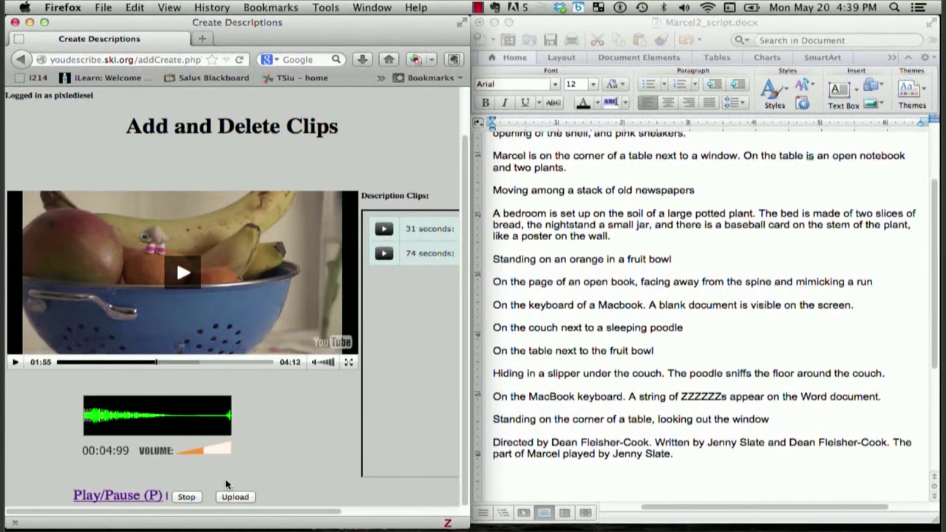
{"action": "left_click", "coordinate": [189, 499]}
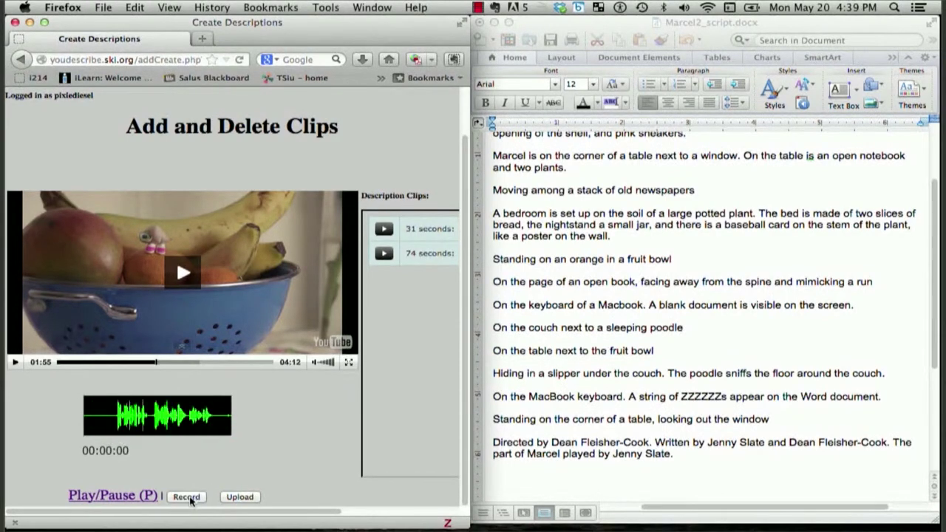
{"action": "left_click", "coordinate": [240, 496]}
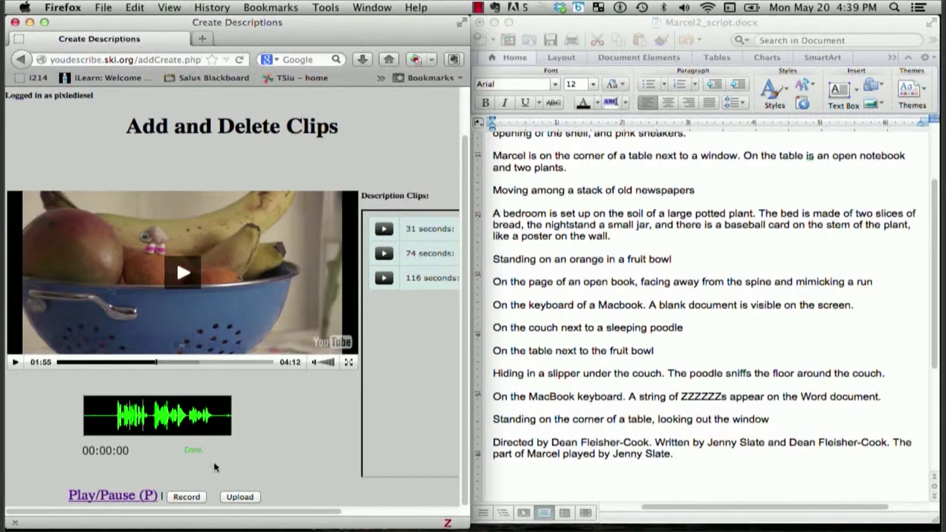
{"action": "left_click", "coordinate": [108, 497]}
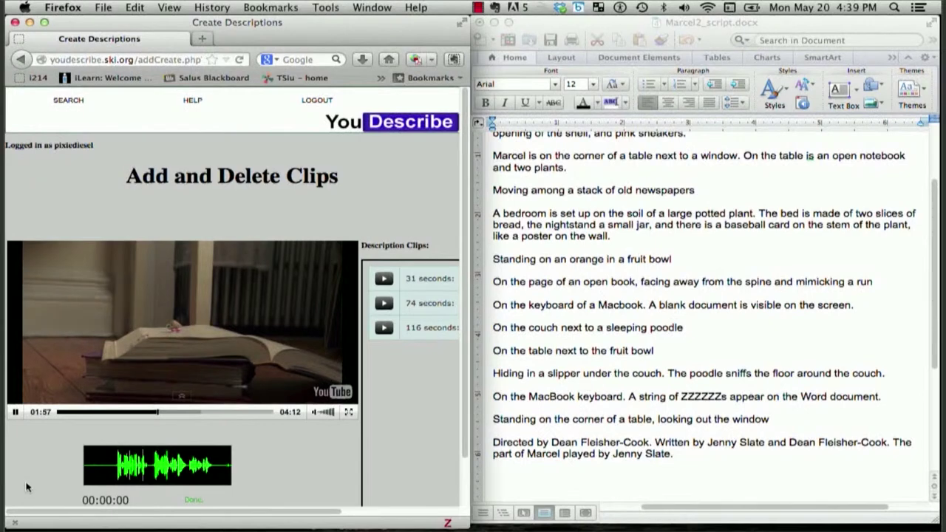
Pause on the laptop scene at 02:09, then rewind toward 01:57
{"action": "scroll", "coordinate": [29, 486], "scroll_direction": "down", "scroll_amount": 3}
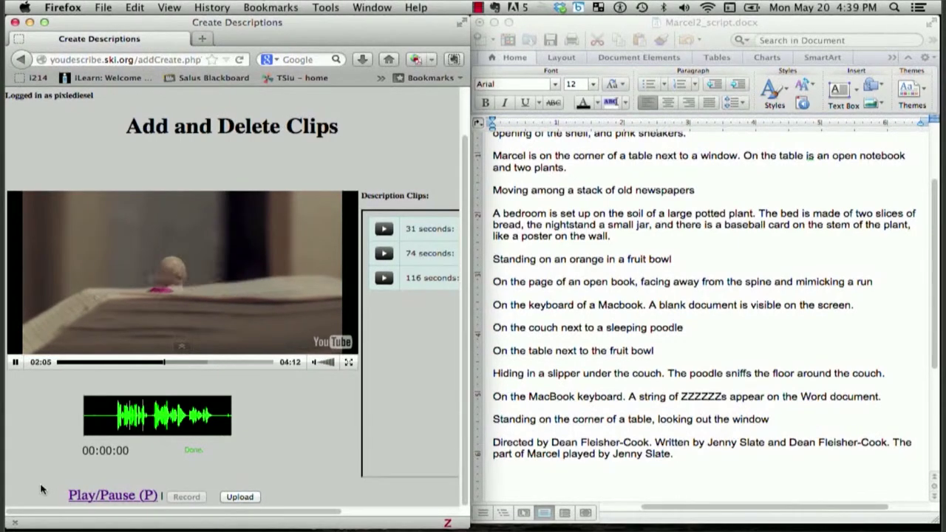
{"action": "left_click", "coordinate": [134, 495]}
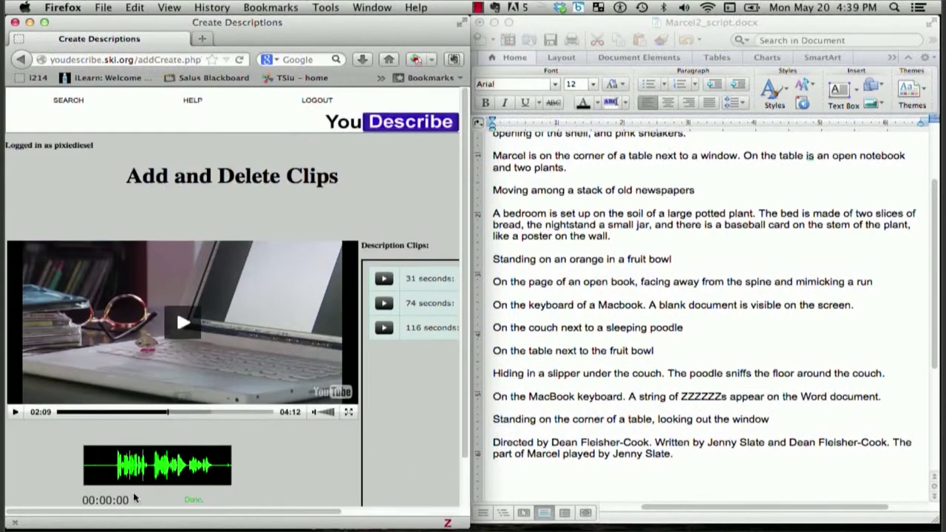
{"action": "scroll", "coordinate": [46, 476], "scroll_direction": "down", "scroll_amount": 2}
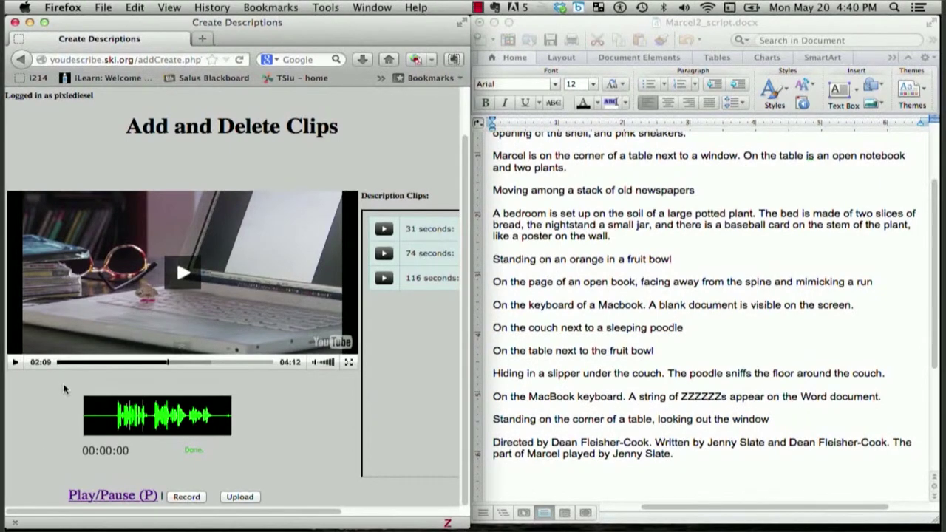
{"action": "left_click_drag", "start_coordinate": [170, 366], "coordinate": [156, 367]}
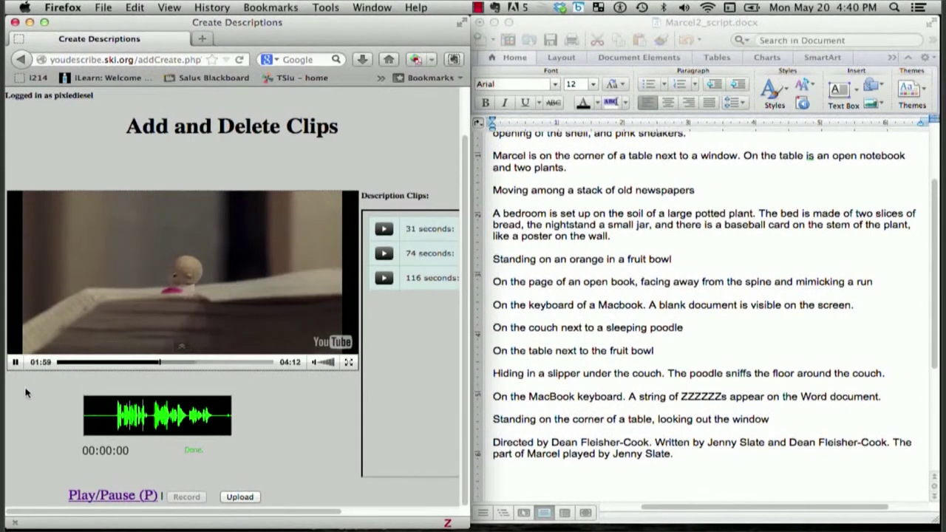
Pause at 02:05, record the description, and upload it as the 126-second clip
{"action": "left_click", "coordinate": [120, 496]}
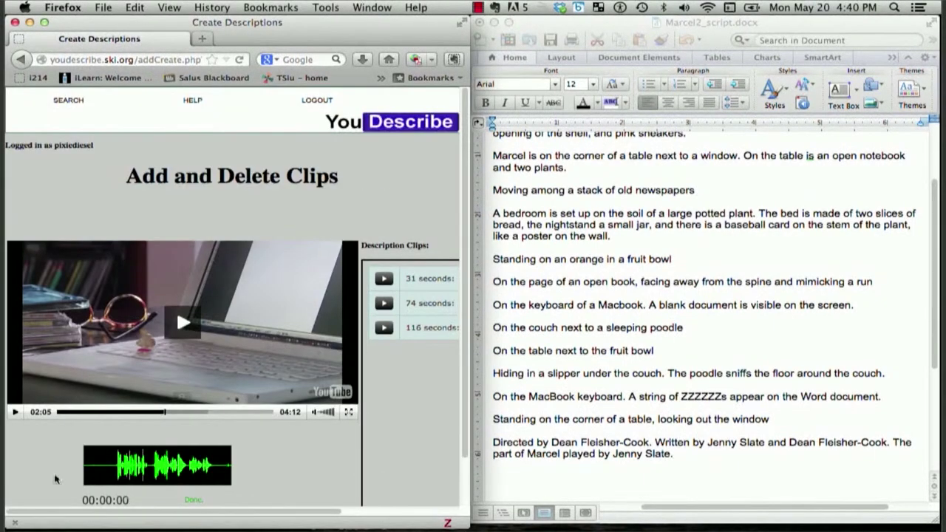
{"action": "scroll", "coordinate": [55, 479], "scroll_direction": "down", "scroll_amount": 3}
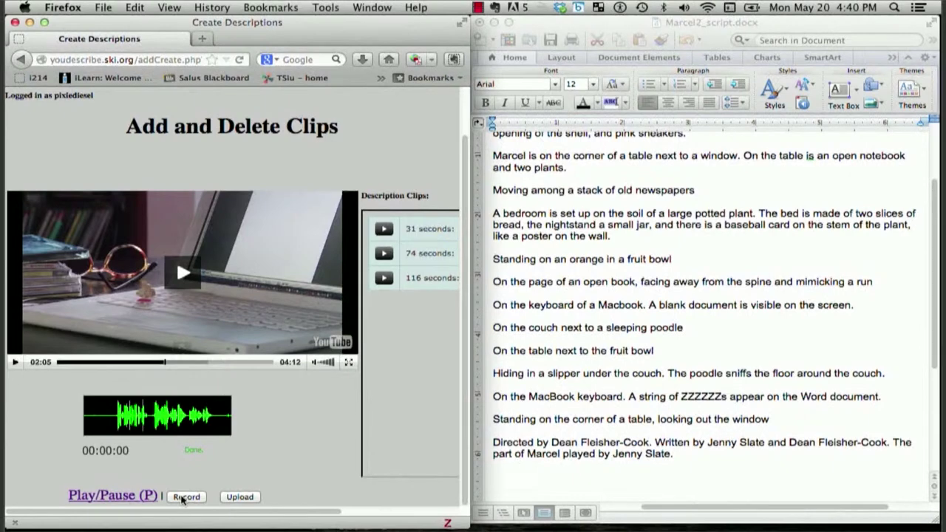
{"action": "left_click", "coordinate": [186, 497]}
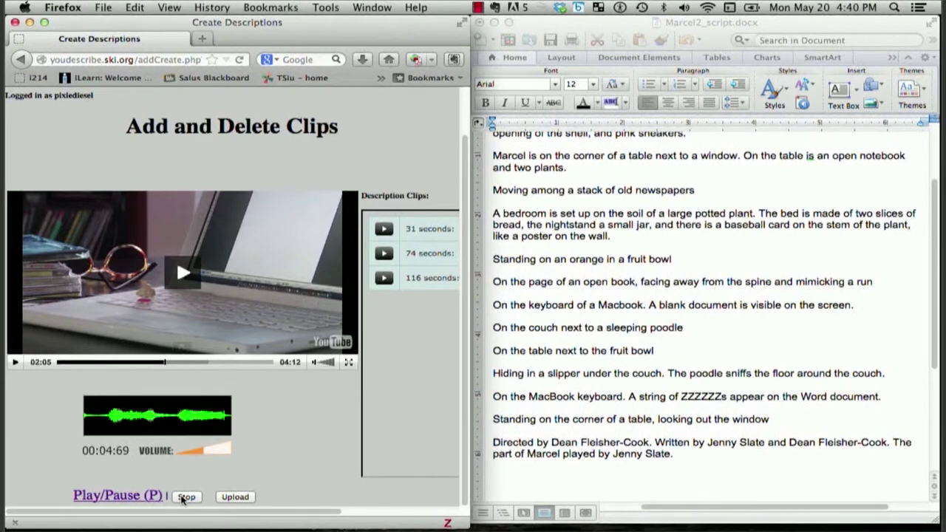
{"action": "left_click", "coordinate": [186, 496]}
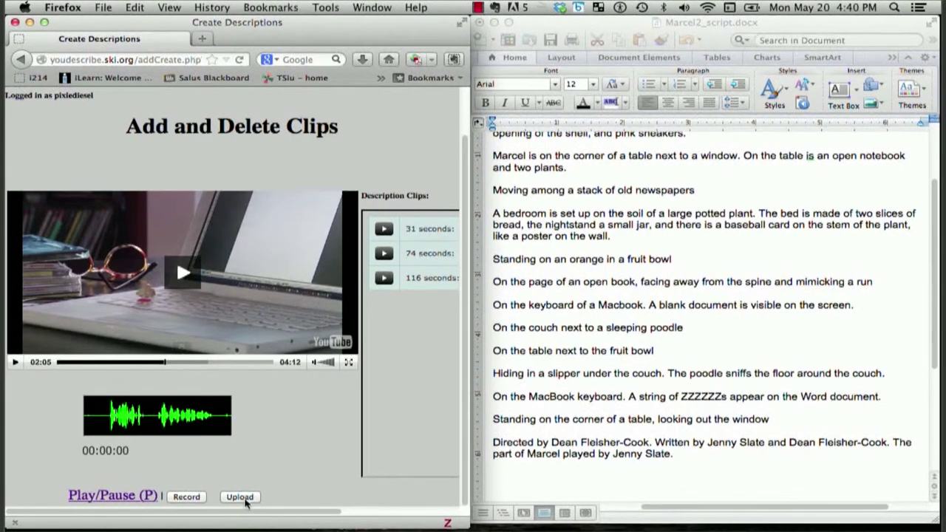
{"action": "left_click", "coordinate": [239, 497]}
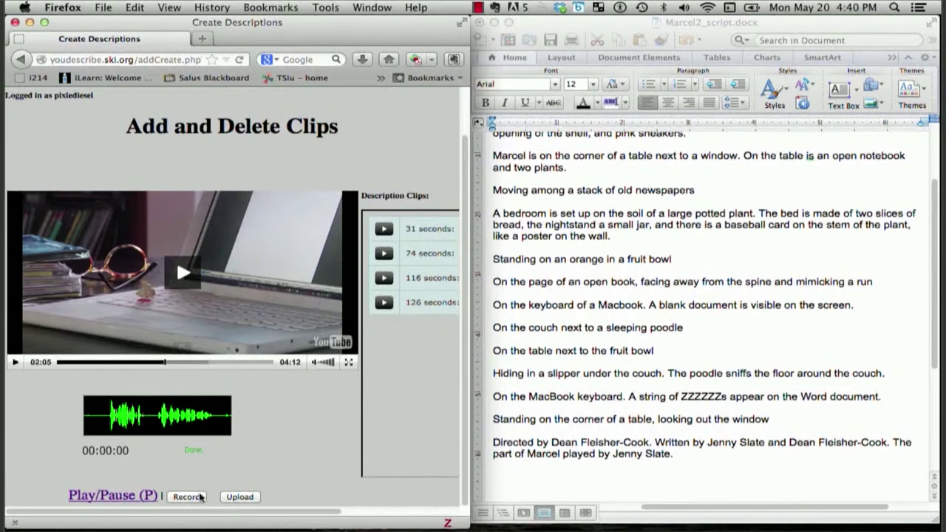
Play and pause the video until it rests at 02:20, the next scene
{"action": "left_click", "coordinate": [115, 496]}
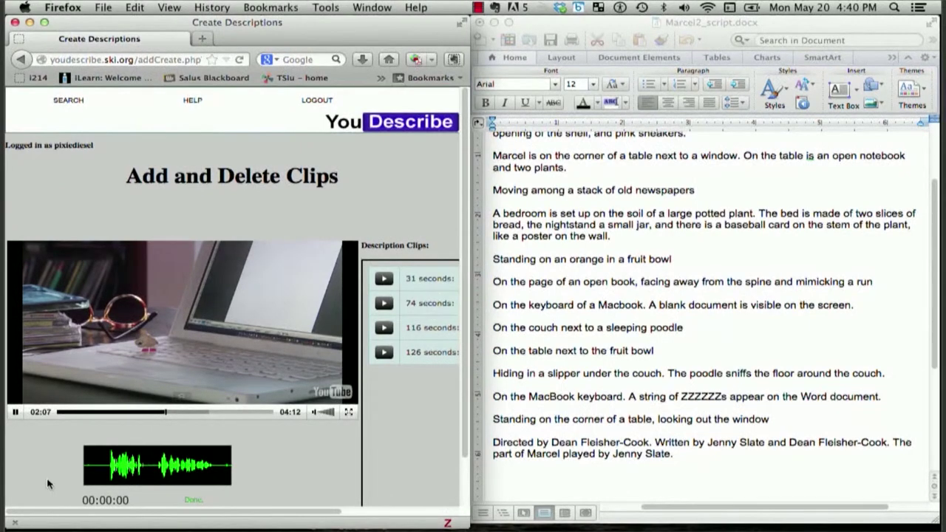
{"action": "scroll", "coordinate": [47, 480], "scroll_direction": "down", "scroll_amount": 2}
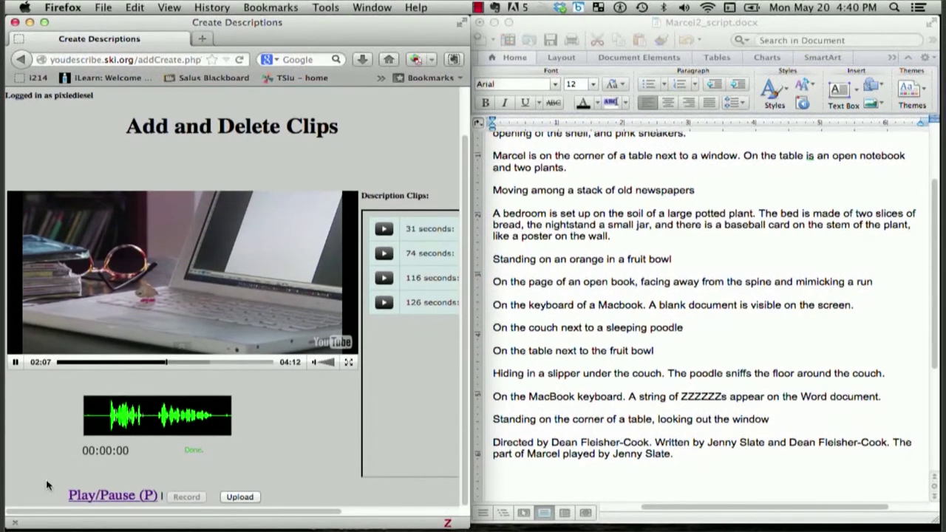
{"action": "left_click", "coordinate": [117, 497]}
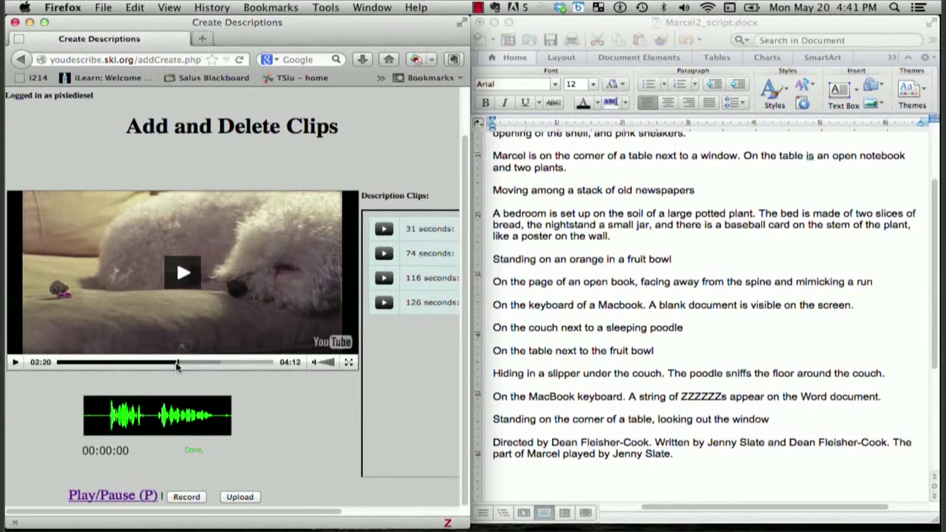
{"action": "key", "text": "p"}
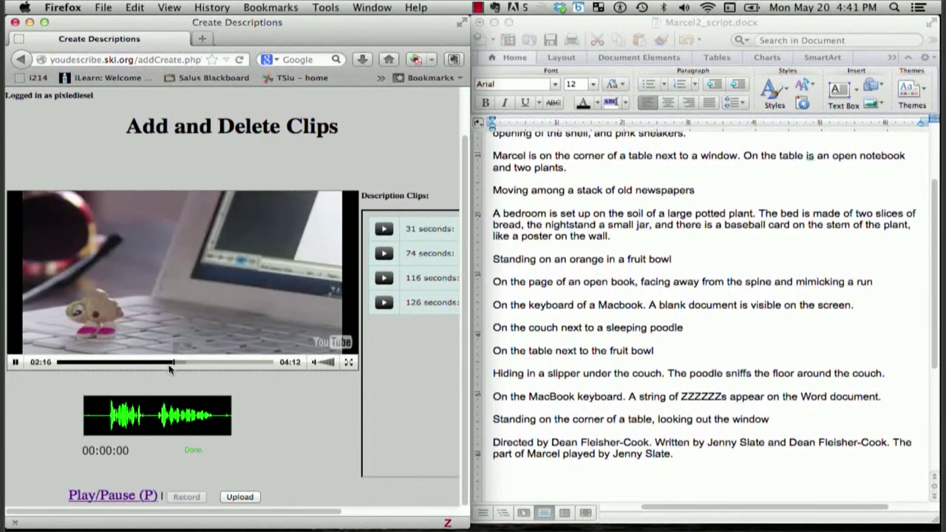
{"action": "left_click", "coordinate": [117, 497]}
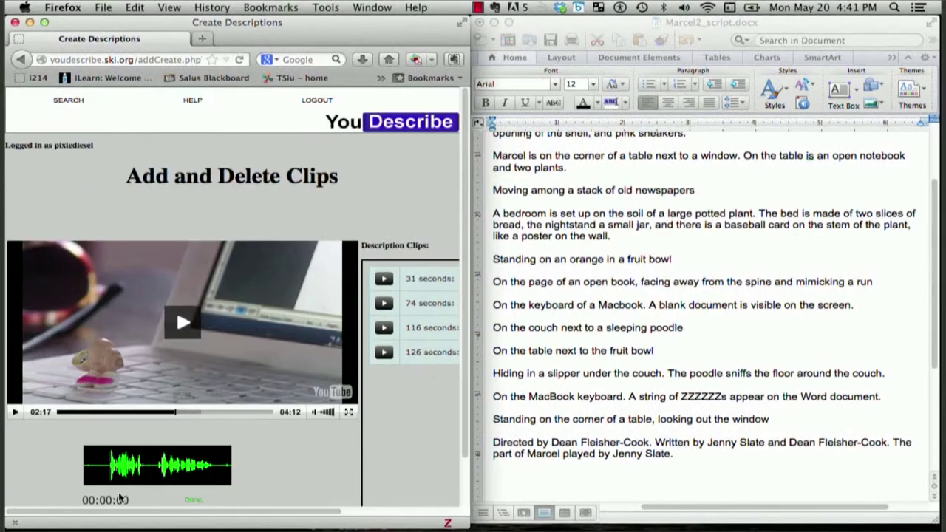
{"action": "scroll", "coordinate": [9, 476], "scroll_direction": "down", "scroll_amount": 2}
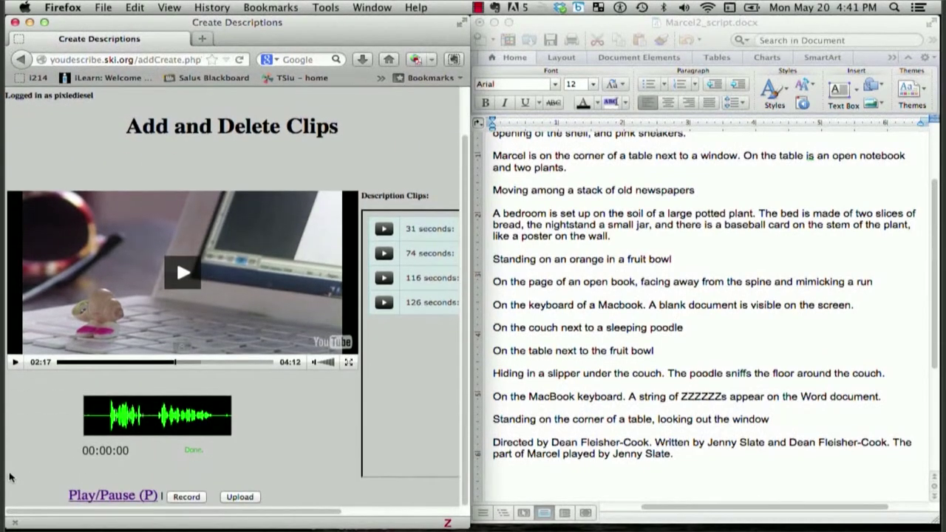
{"action": "left_click", "coordinate": [87, 501]}
{"action": "scroll", "coordinate": [87, 501], "scroll_direction": "down", "scroll_amount": 2}
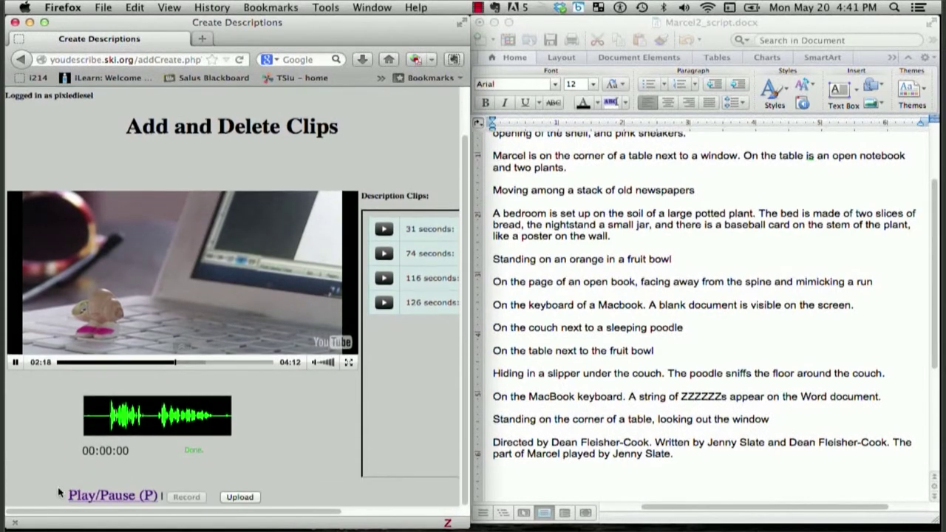
{"action": "left_click", "coordinate": [87, 500]}
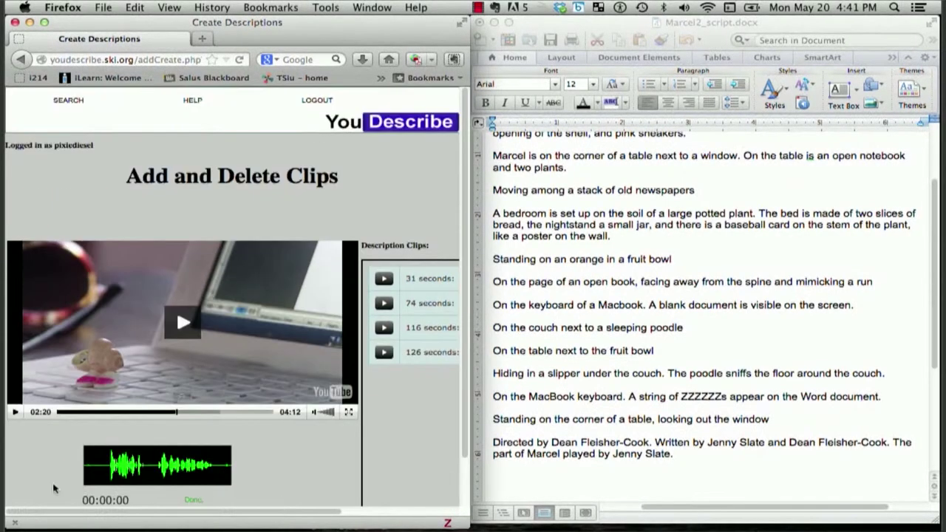
{"action": "scroll", "coordinate": [29, 477], "scroll_direction": "down", "scroll_amount": 2}
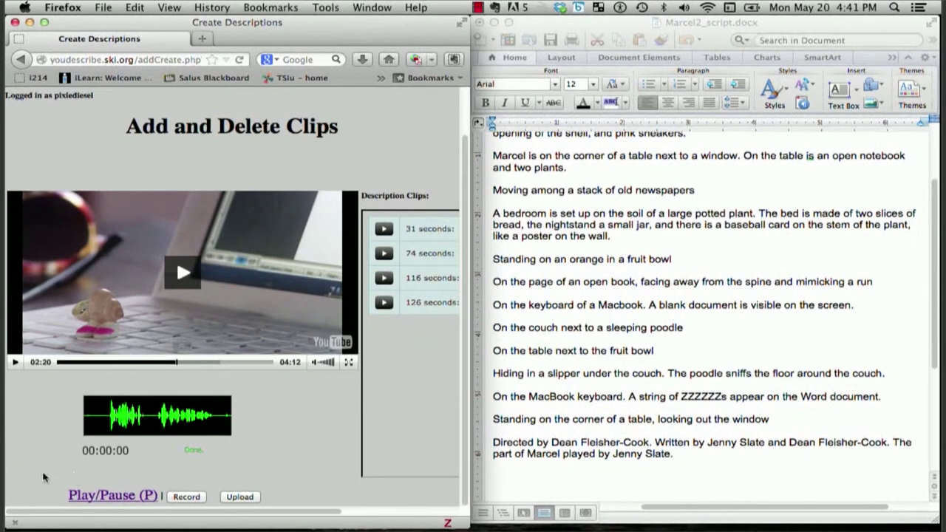
Record and upload a description clip at 140 seconds, then go back to the search results
{"action": "left_click", "coordinate": [185, 497]}
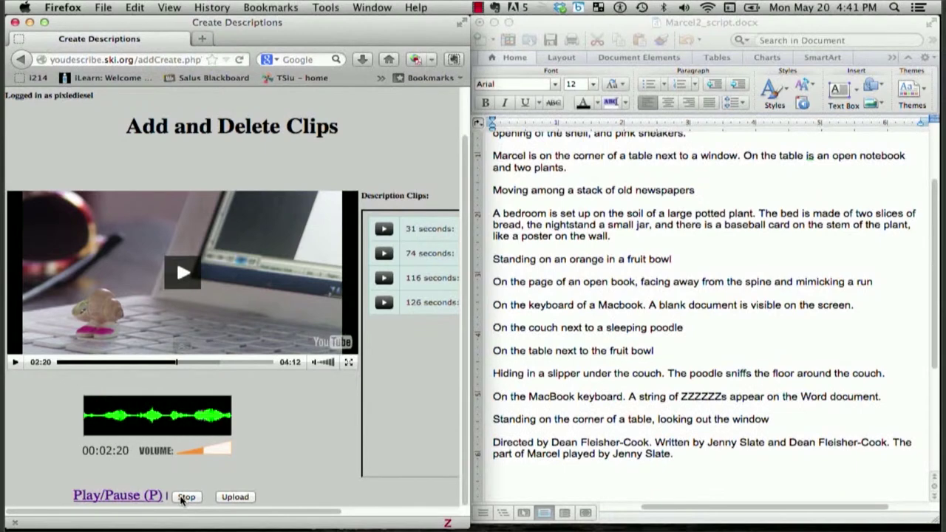
{"action": "left_click", "coordinate": [184, 498]}
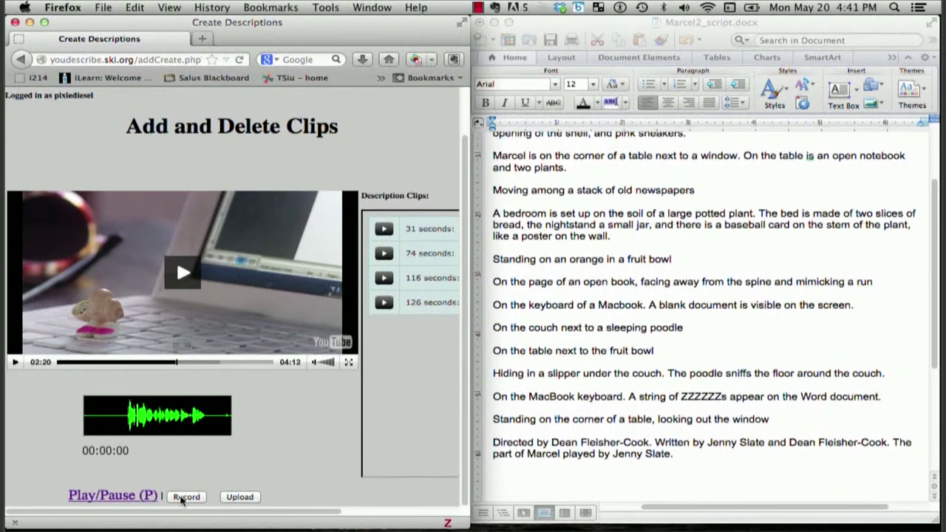
{"action": "left_click", "coordinate": [240, 497]}
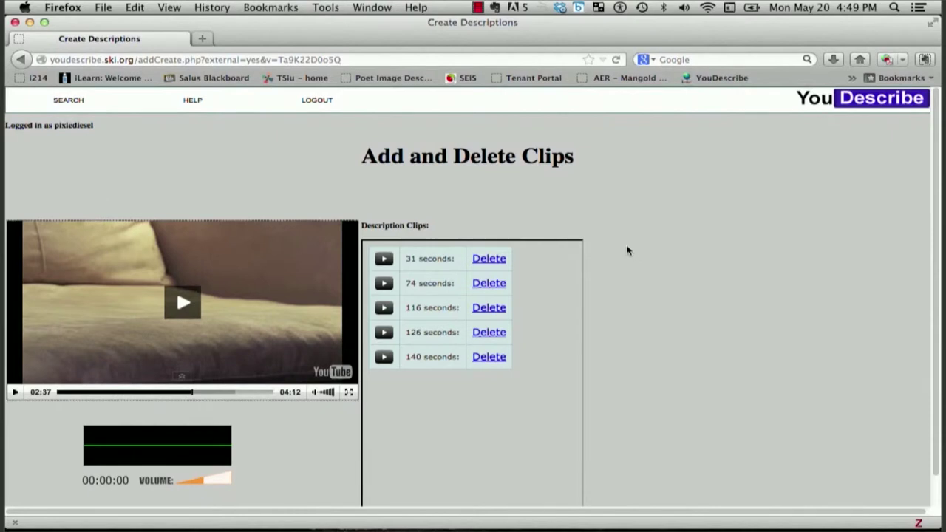
{"action": "left_click", "coordinate": [22, 59]}
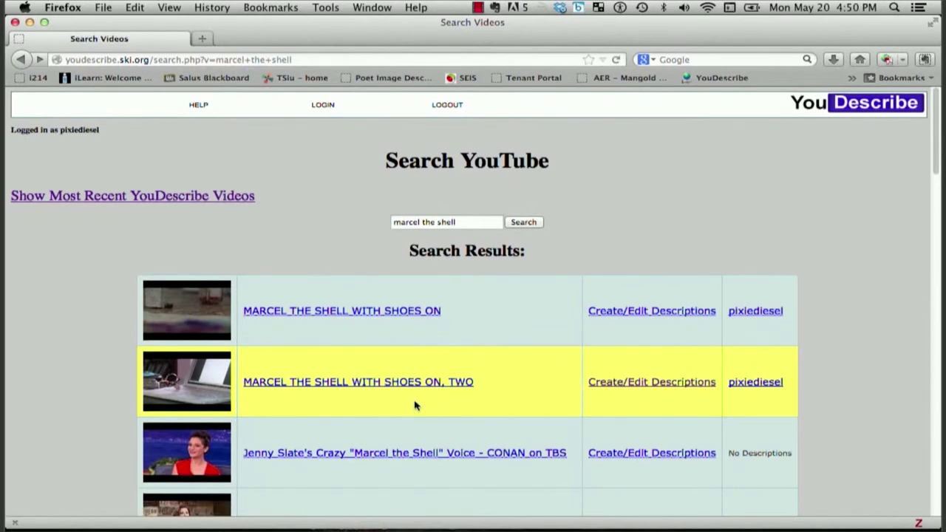
Preview MARCEL THE SHELL WITH SHOES ON, TWO, dismissing the ad and skipping ahead, then close it
{"action": "left_click", "coordinate": [308, 385]}
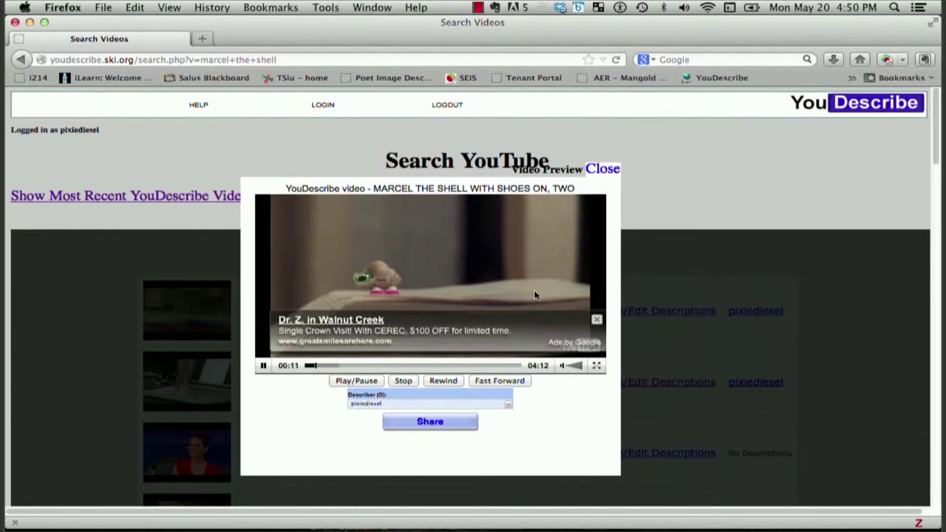
{"action": "left_click", "coordinate": [596, 320]}
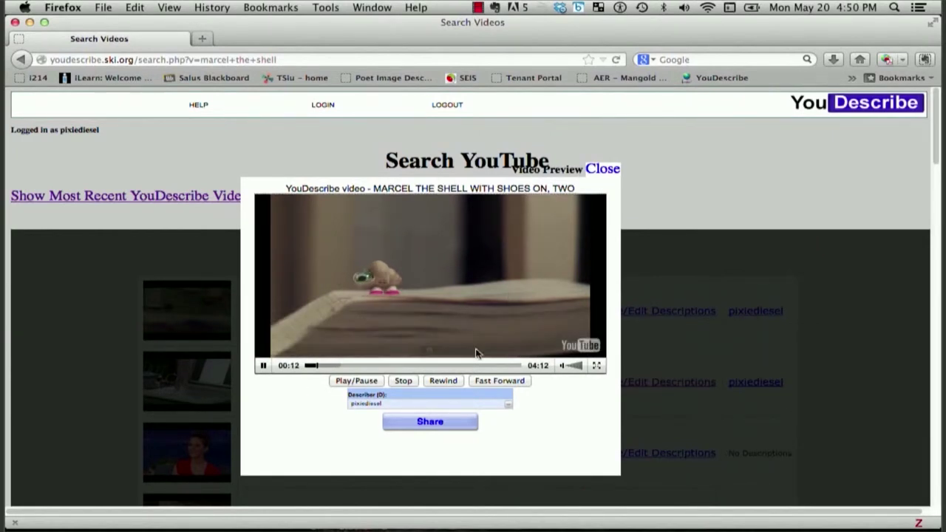
{"action": "left_click", "coordinate": [329, 366]}
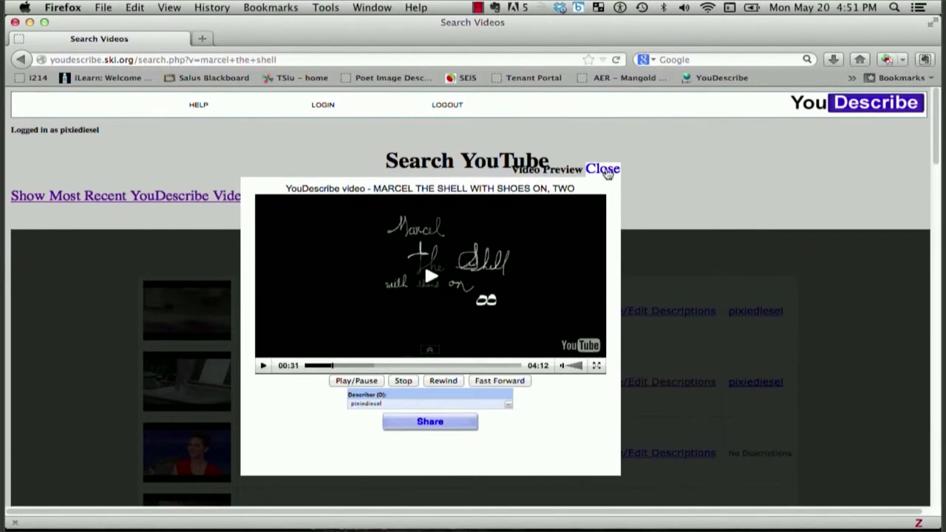
{"action": "left_click", "coordinate": [604, 169]}
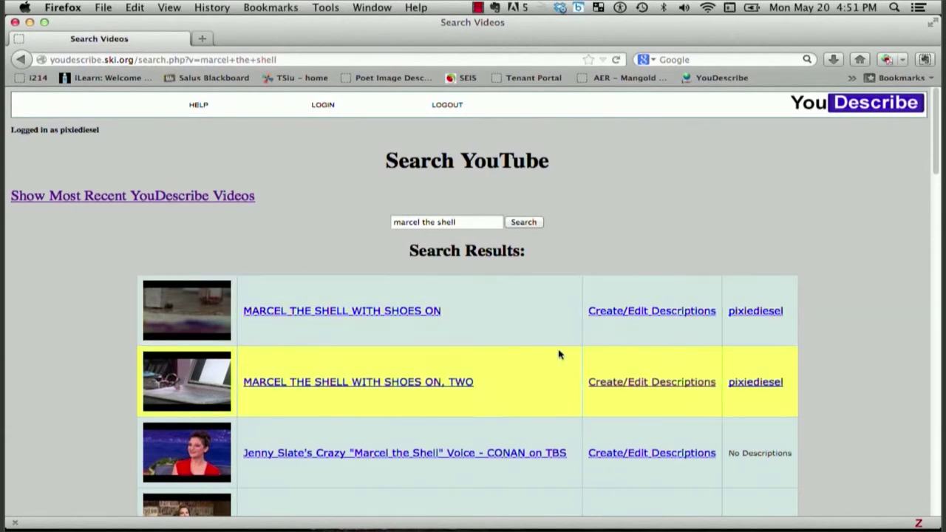
{"action": "left_click", "coordinate": [651, 382]}
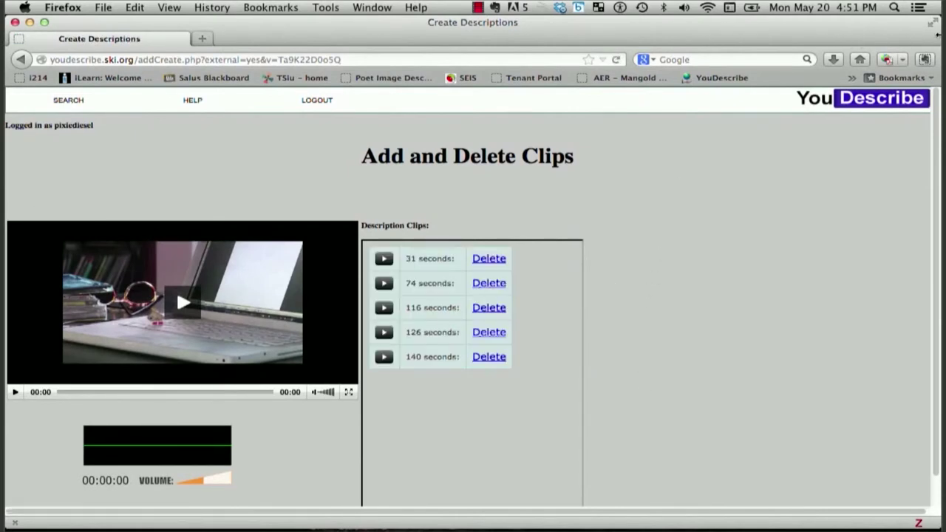
{"action": "left_click_drag", "start_coordinate": [937, 34], "coordinate": [469, 57]}
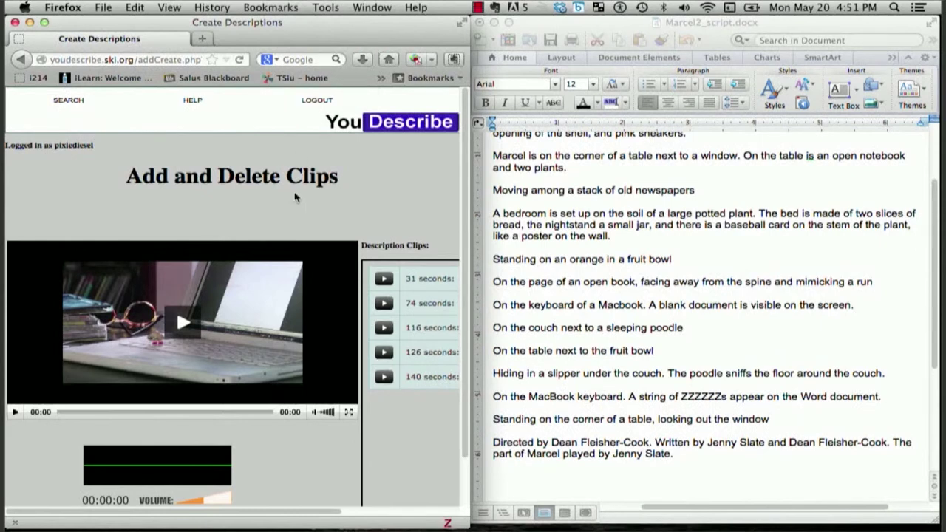
{"action": "left_click", "coordinate": [658, 229]}
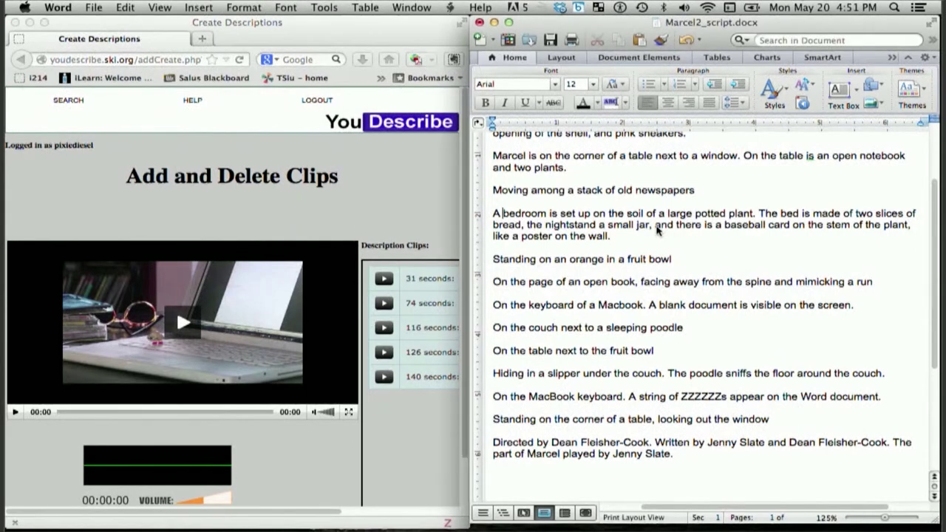
{"action": "scroll", "coordinate": [658, 230], "scroll_direction": "up", "scroll_amount": 3}
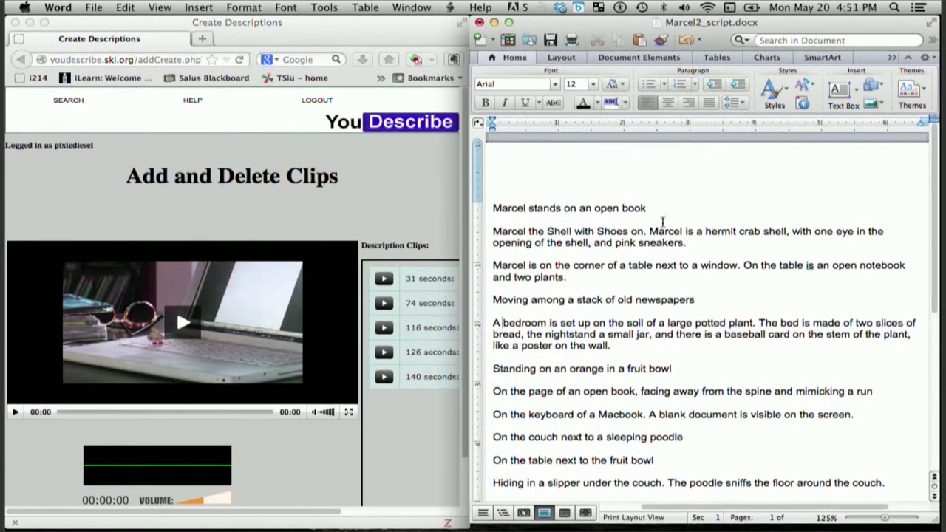
{"action": "left_click_drag", "start_coordinate": [652, 208], "coordinate": [495, 215]}
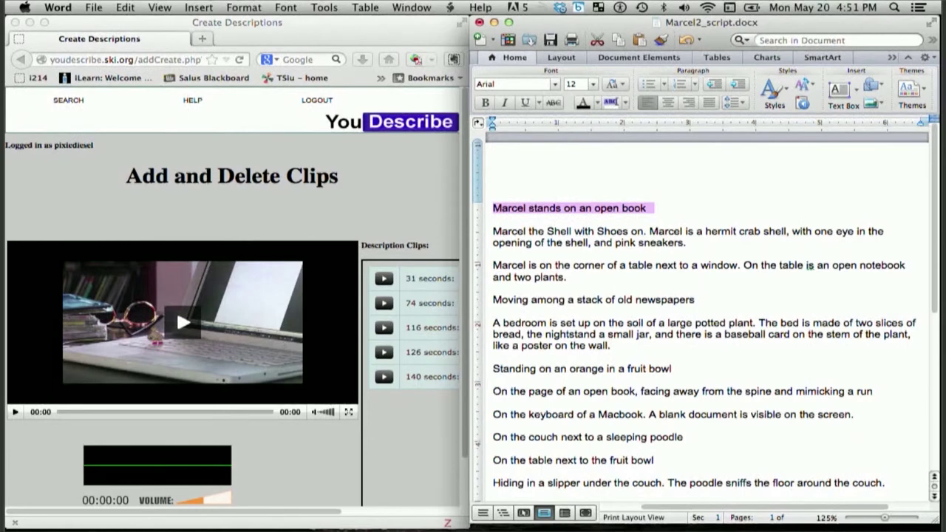
{"action": "left_click", "coordinate": [494, 214]}
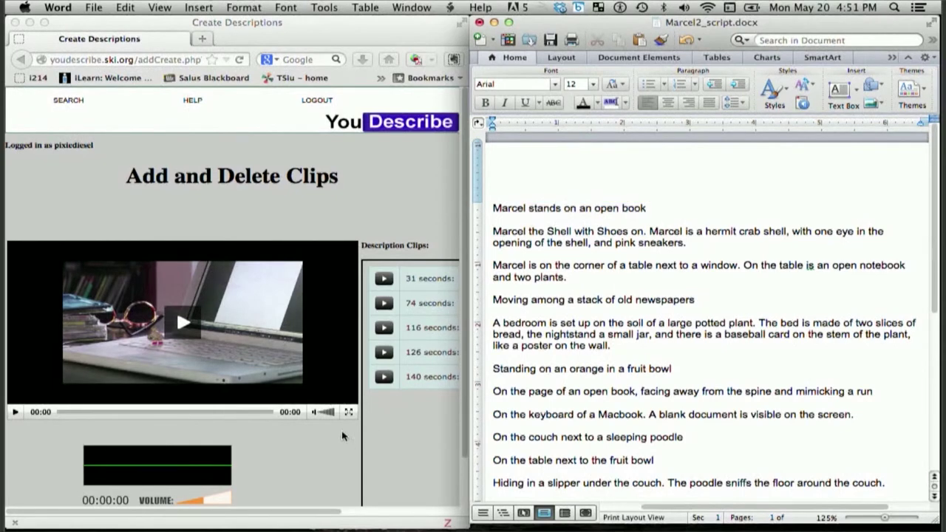
{"action": "left_click", "coordinate": [287, 476]}
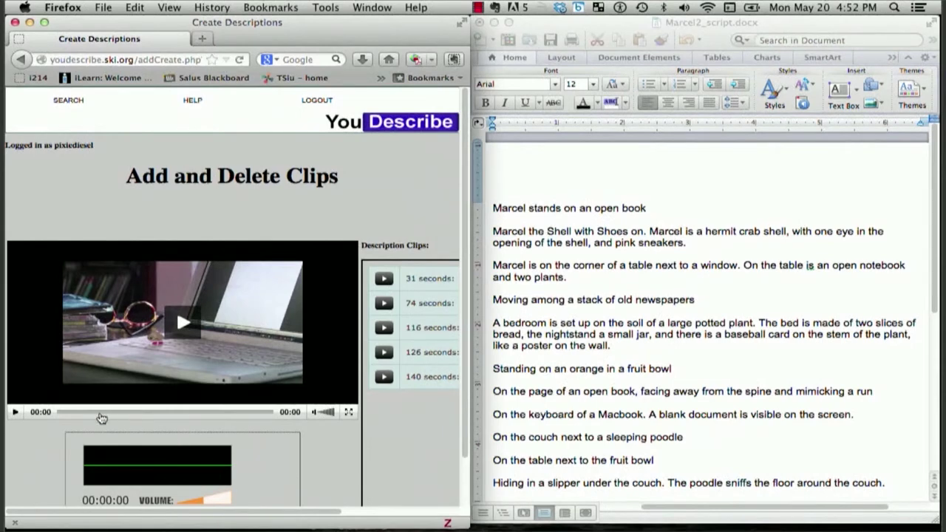
Play and pause the video, then rewind it to 00:00
{"action": "scroll", "coordinate": [23, 453], "scroll_direction": "down", "scroll_amount": 3}
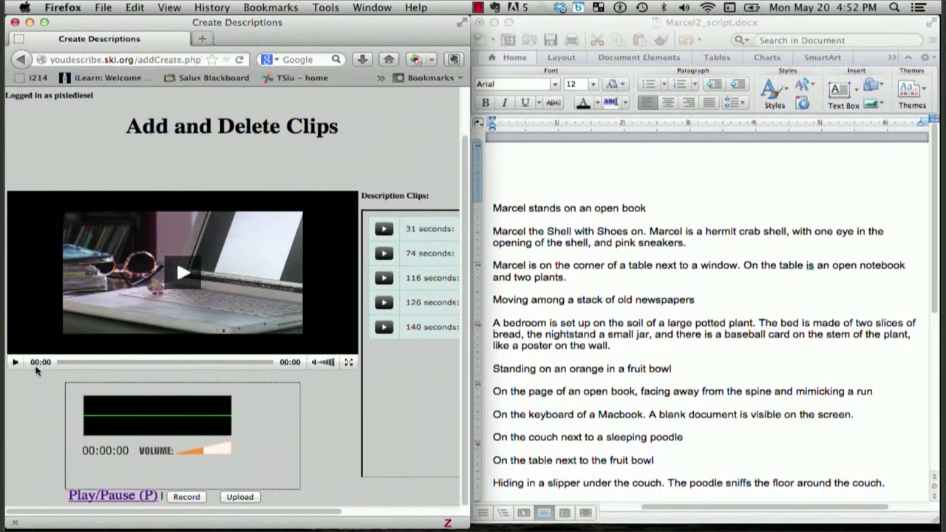
{"action": "left_click", "coordinate": [14, 362]}
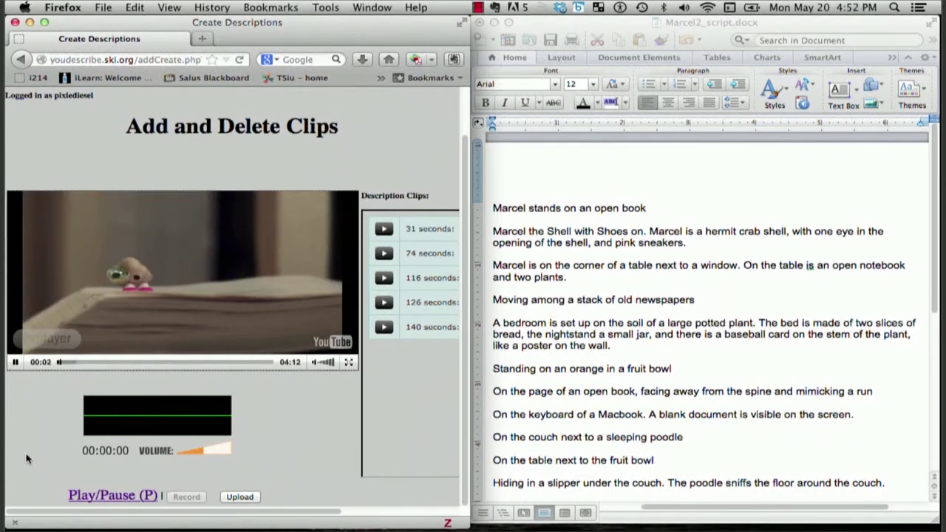
{"action": "left_click", "coordinate": [103, 495]}
{"action": "scroll", "coordinate": [42, 479], "scroll_direction": "down", "scroll_amount": 3}
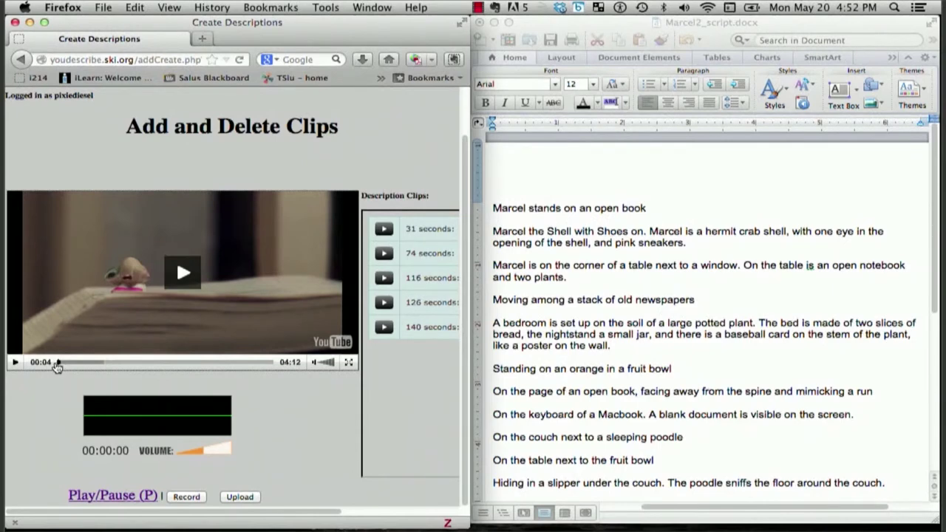
{"action": "left_click", "coordinate": [57, 367]}
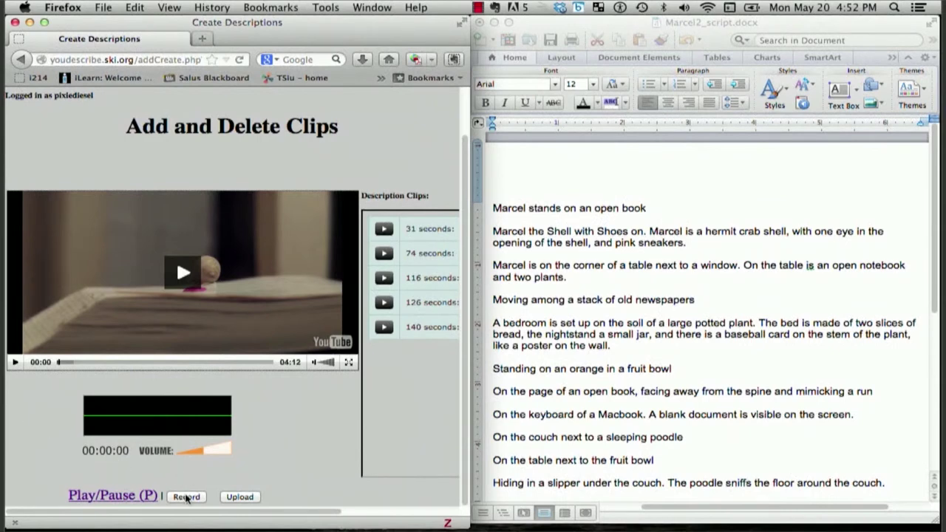
Record and upload the opening description clip at 0 seconds, then maximise the browser
{"action": "left_click", "coordinate": [187, 498]}
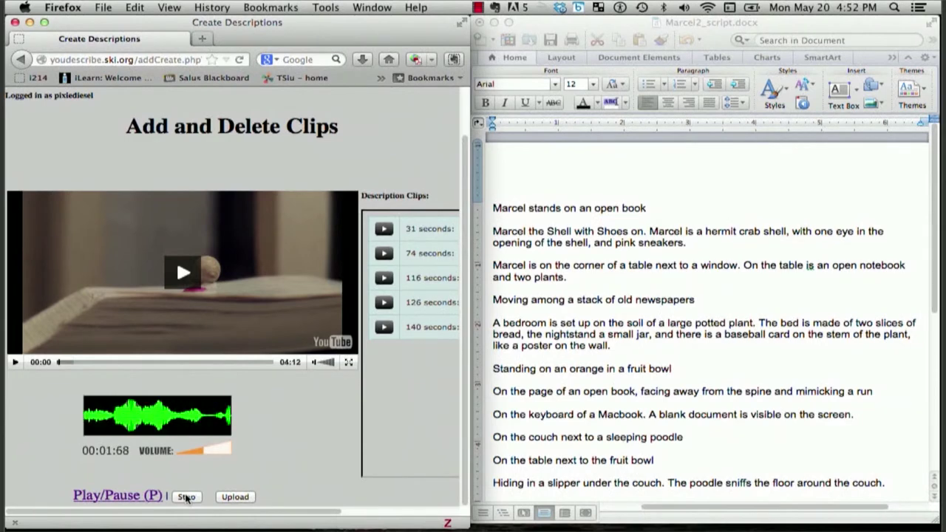
{"action": "left_click", "coordinate": [187, 497]}
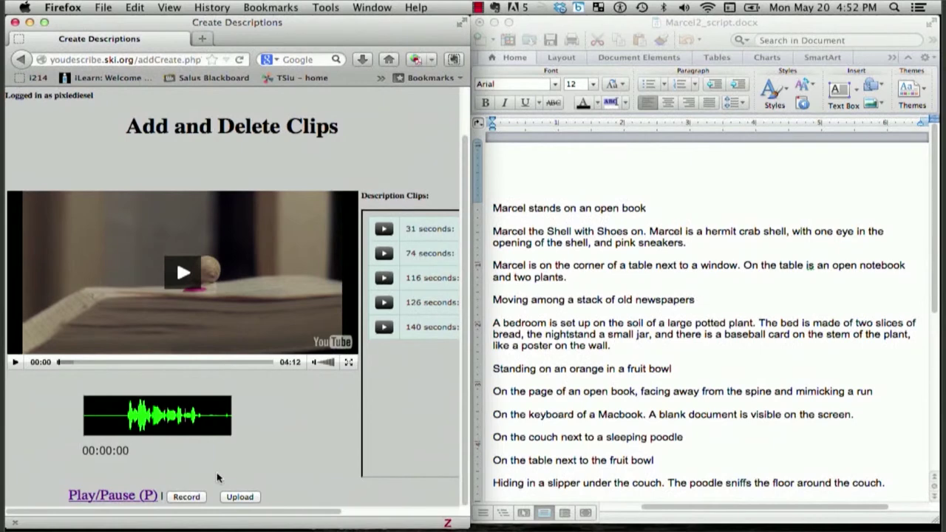
{"action": "left_click", "coordinate": [240, 497]}
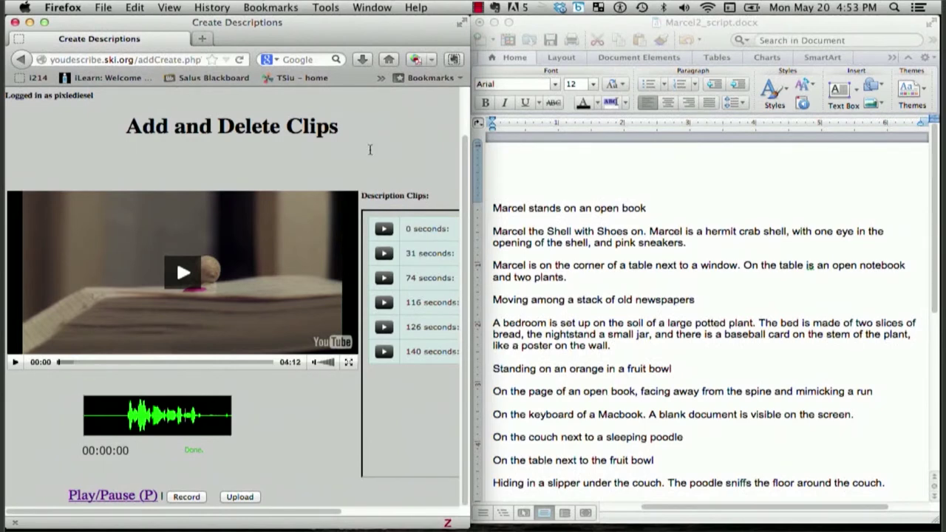
{"action": "left_click", "coordinate": [45, 23]}
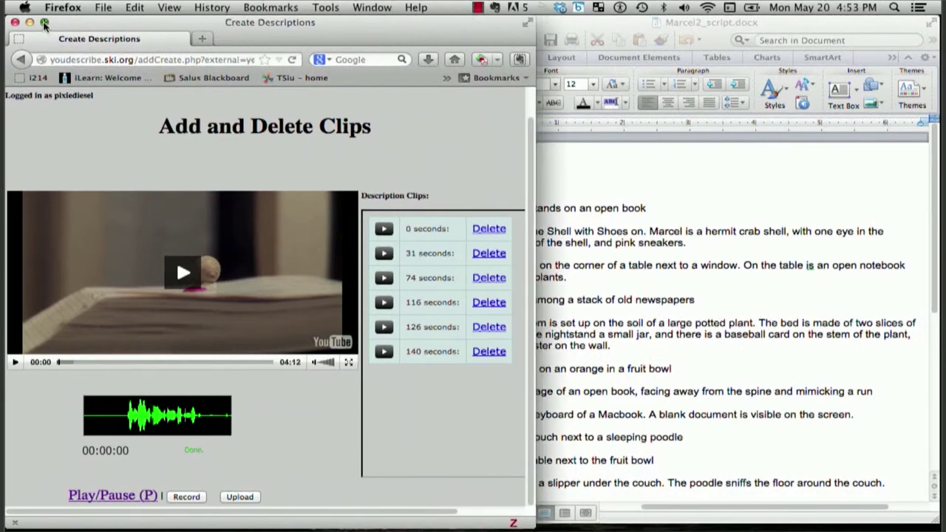
Return to the marcel the shell results and play, then pause, the MARCEL THE SHELL WITH SHOES ON, TWO preview
{"action": "left_click", "coordinate": [21, 59]}
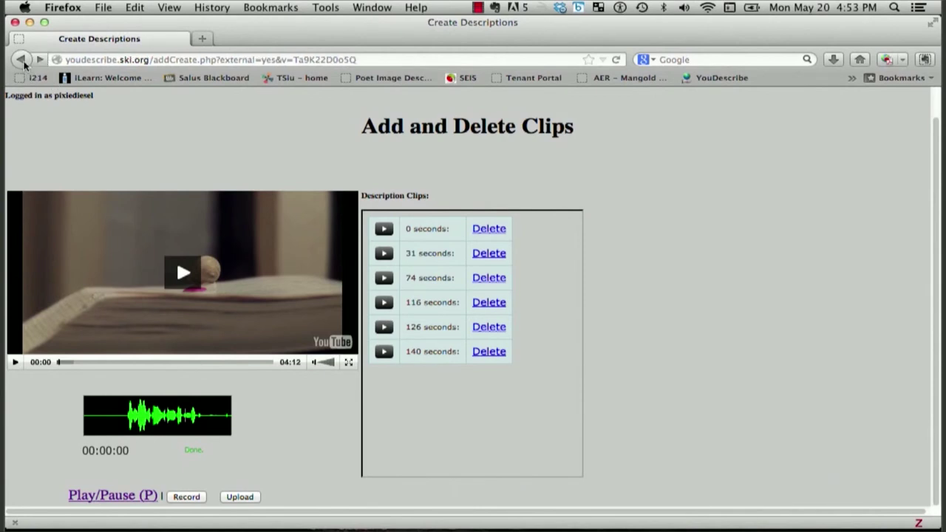
{"action": "left_click", "coordinate": [23, 64]}
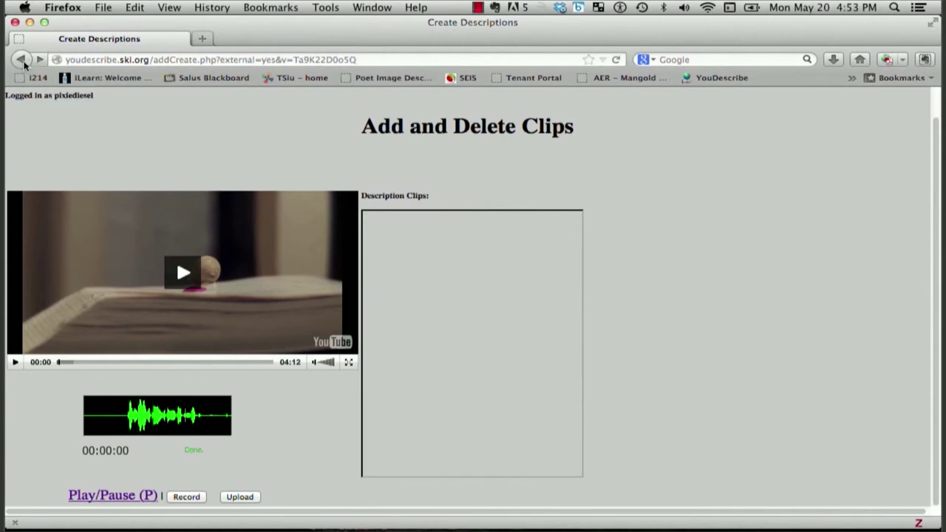
{"action": "left_click", "coordinate": [23, 64]}
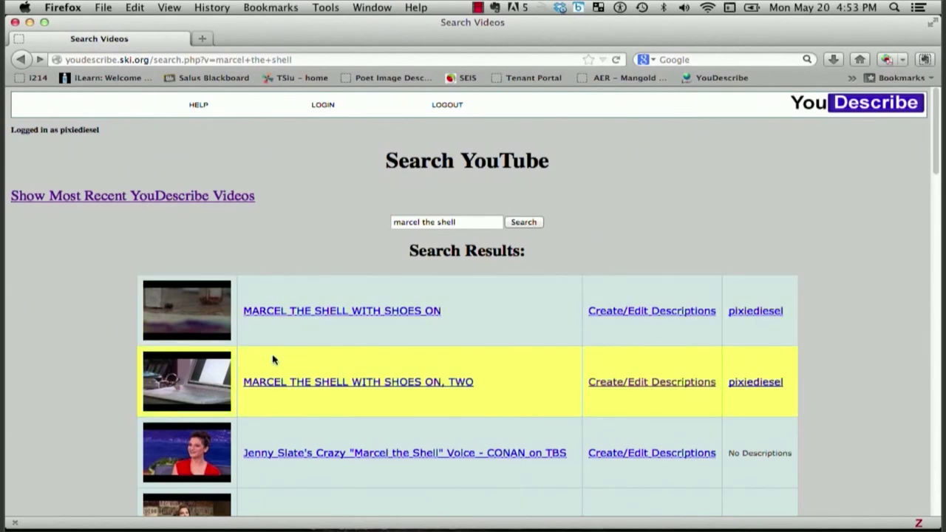
{"action": "left_click", "coordinate": [274, 384]}
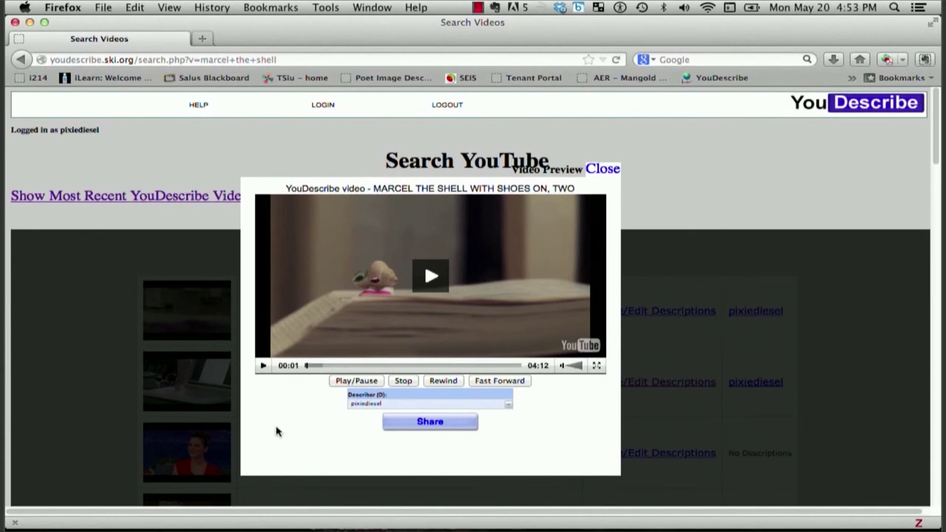
{"action": "key", "text": "space"}
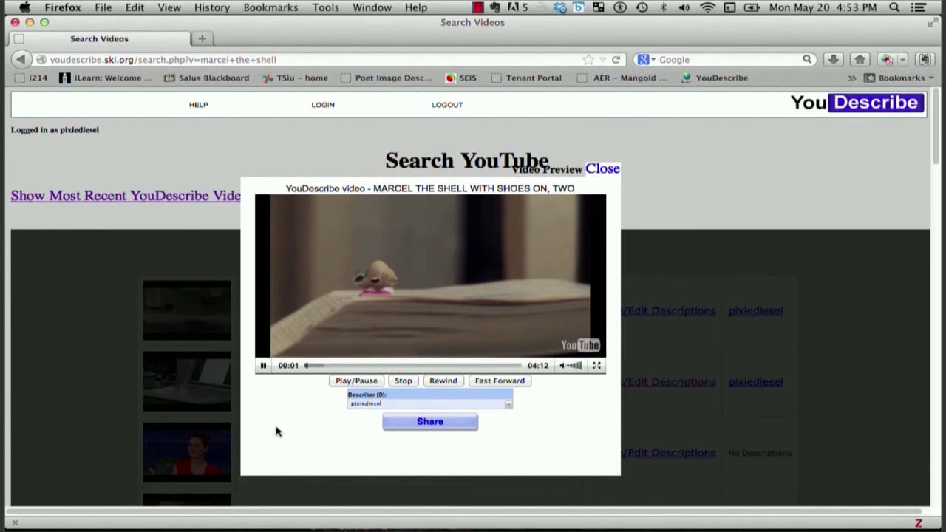
{"action": "left_click", "coordinate": [263, 366]}
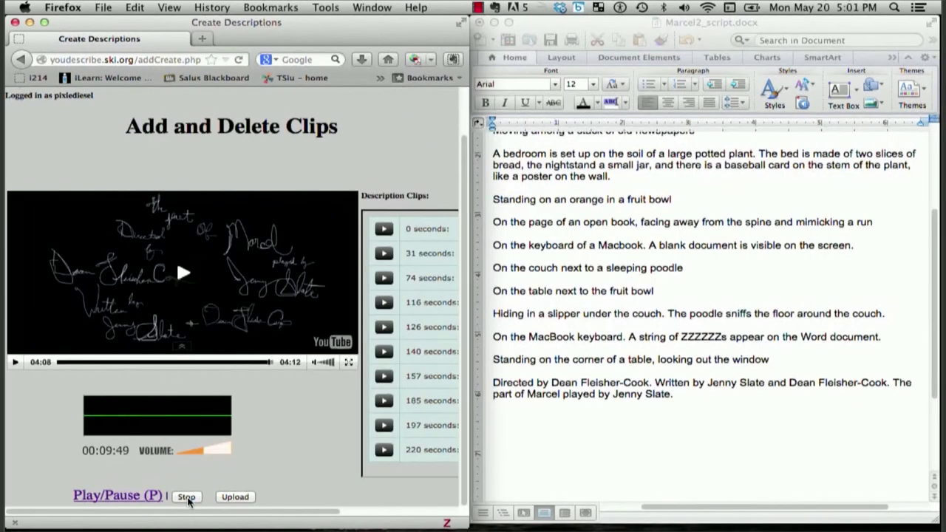
Stop and upload the final description clip at 249 seconds, then widen the browser window
{"action": "left_click", "coordinate": [187, 497]}
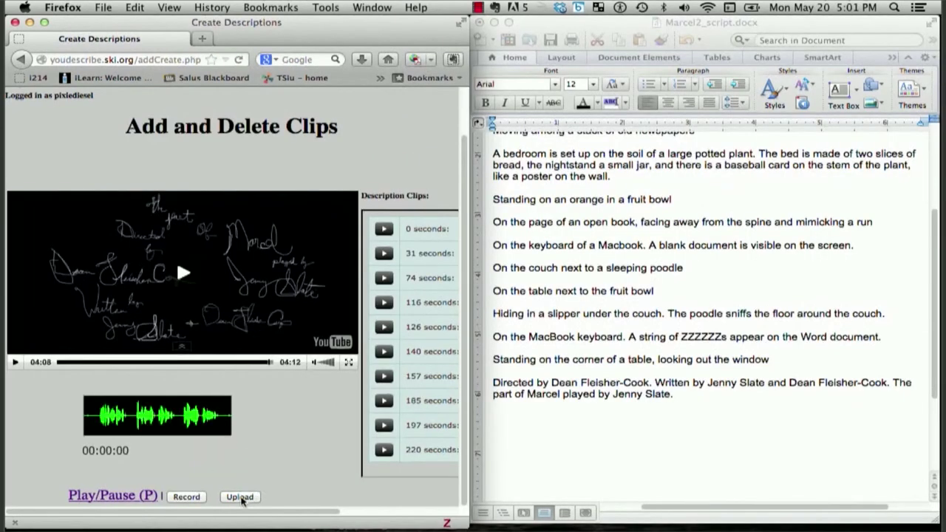
{"action": "left_click", "coordinate": [241, 497]}
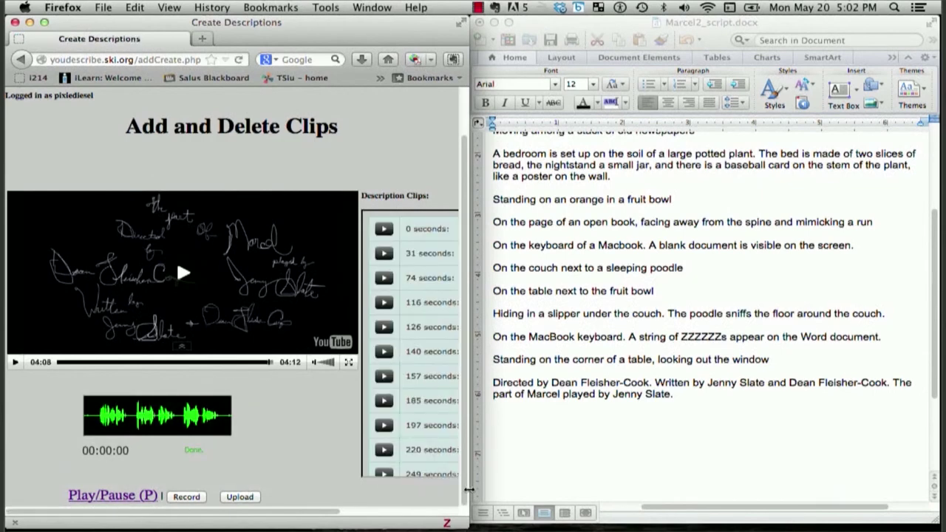
{"action": "left_click_drag", "start_coordinate": [456, 495], "coordinate": [901, 438]}
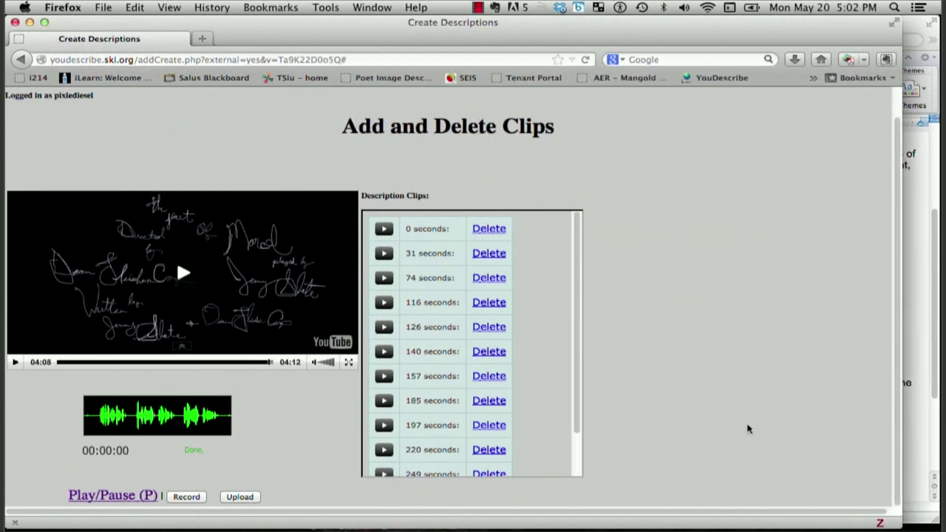
Go back three pages toward the search results
{"action": "left_click", "coordinate": [20, 59]}
{"action": "left_click", "coordinate": [20, 59]}
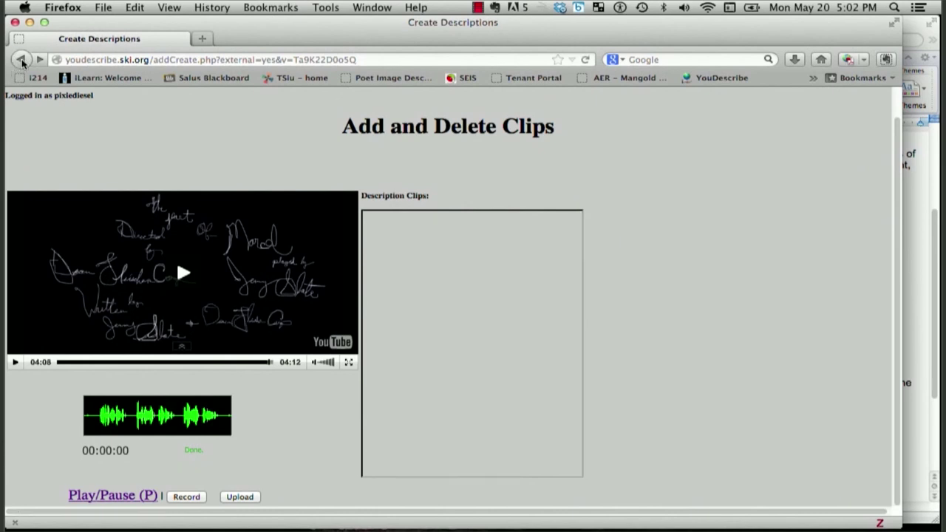
{"action": "left_click", "coordinate": [22, 60]}
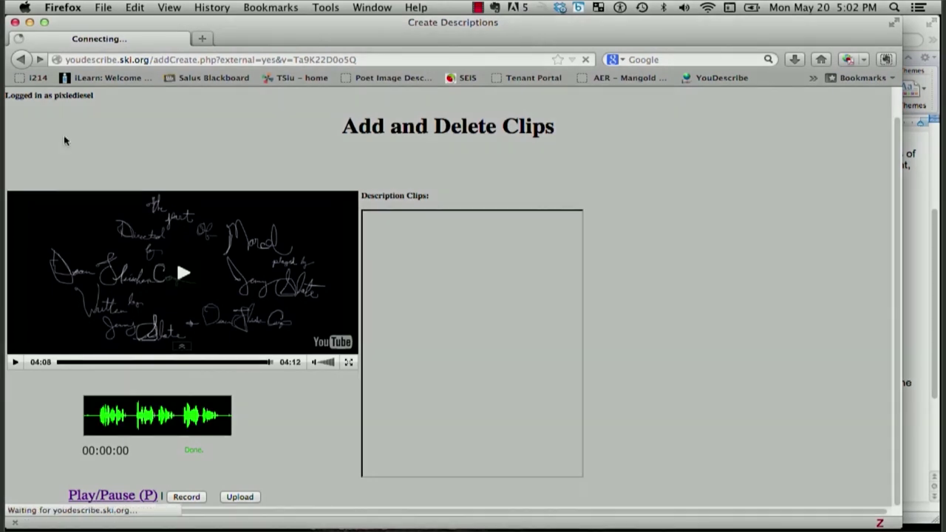